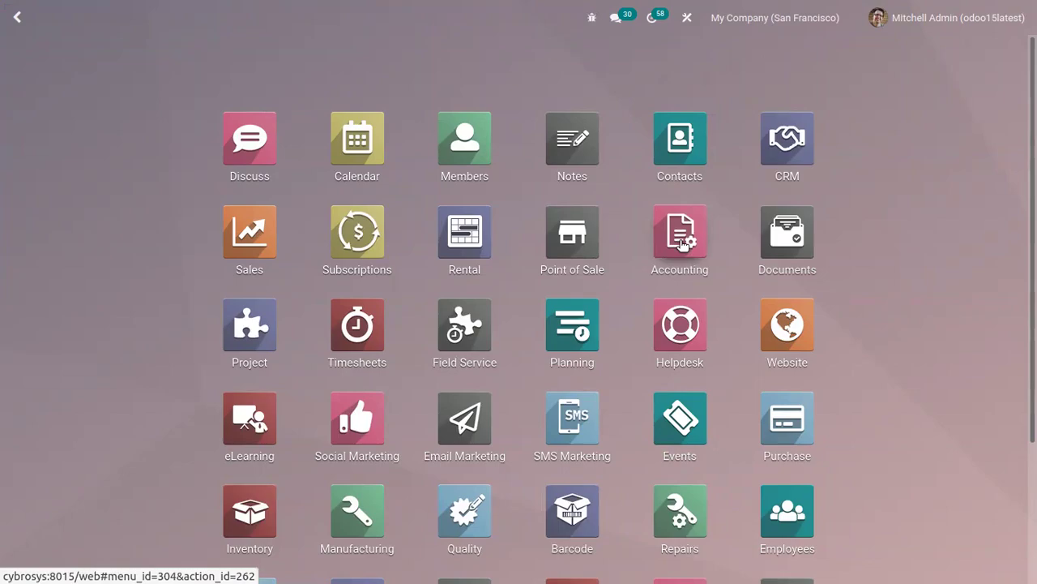
Open the Balance Sheet report from Accounting's US GAAP reports and look through its assets, liabilities and equity sections
{"action": "left_click", "coordinate": [680, 243]}
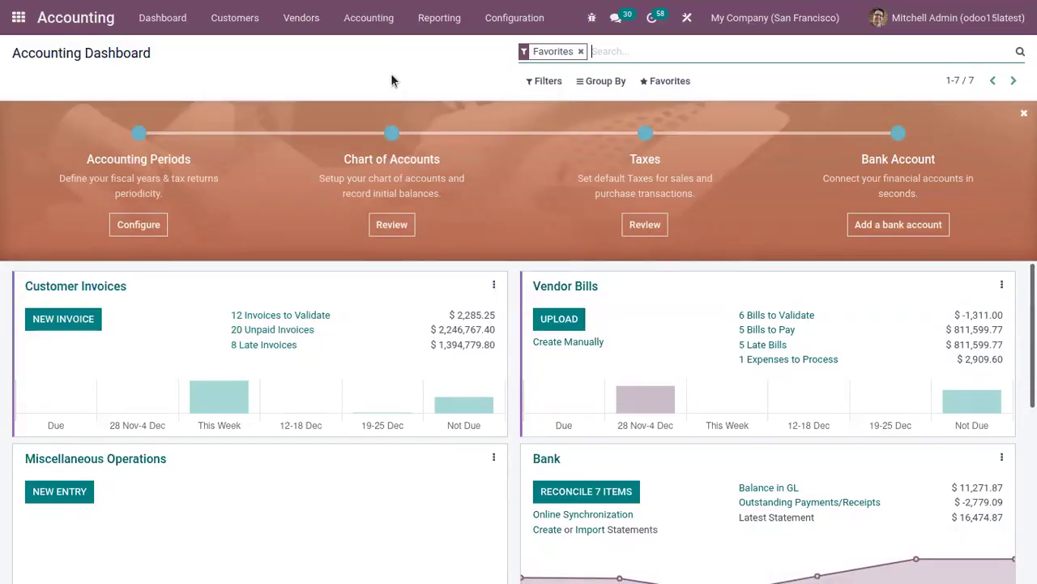
{"action": "left_click", "coordinate": [420, 26]}
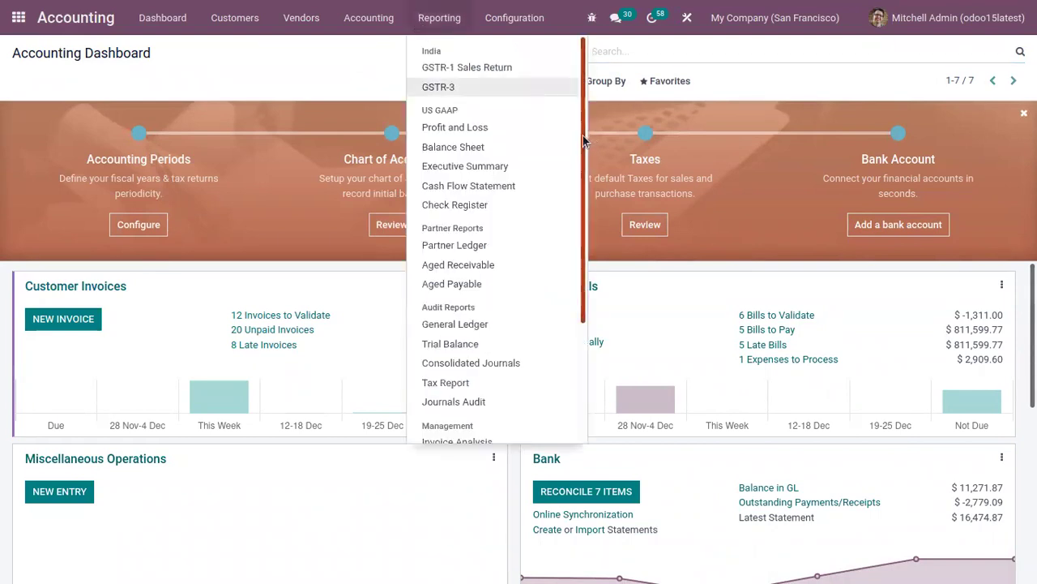
{"action": "left_click_drag", "start_coordinate": [583, 141], "coordinate": [583, 247]}
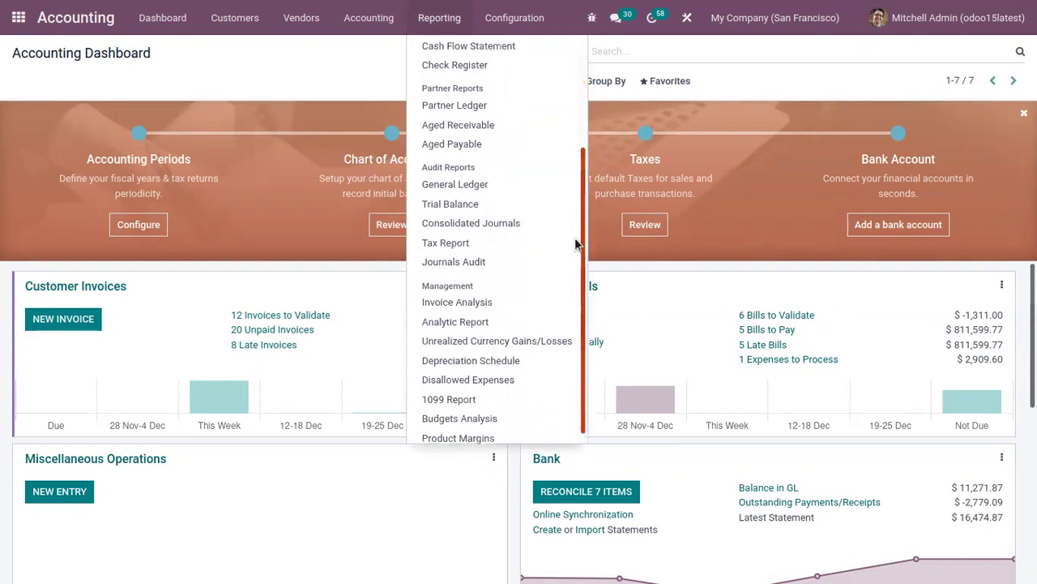
{"action": "scroll", "coordinate": [576, 243], "scroll_direction": "up", "scroll_amount": 3}
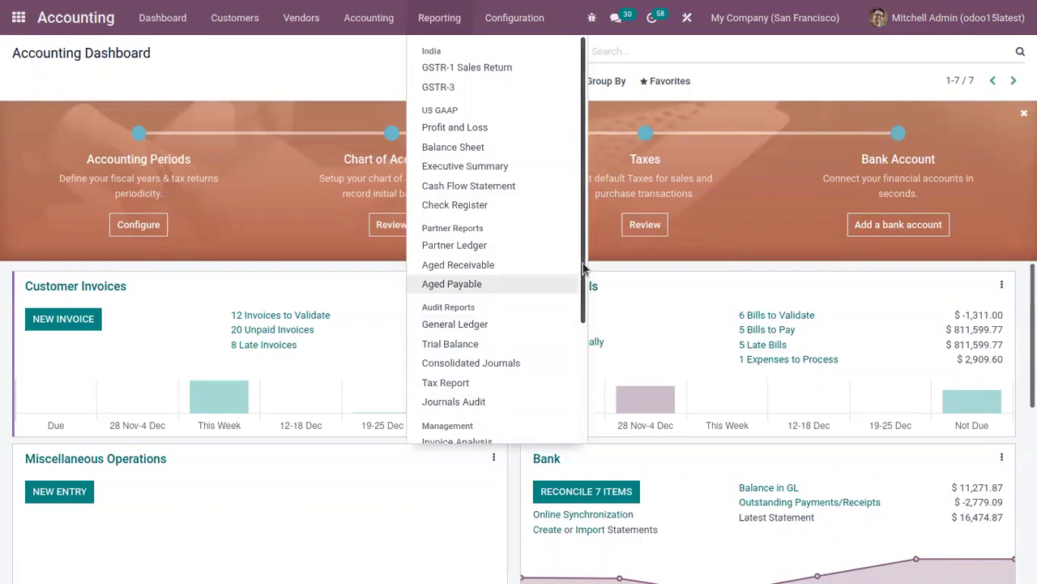
{"action": "scroll", "coordinate": [582, 209], "scroll_direction": "down", "scroll_amount": 2}
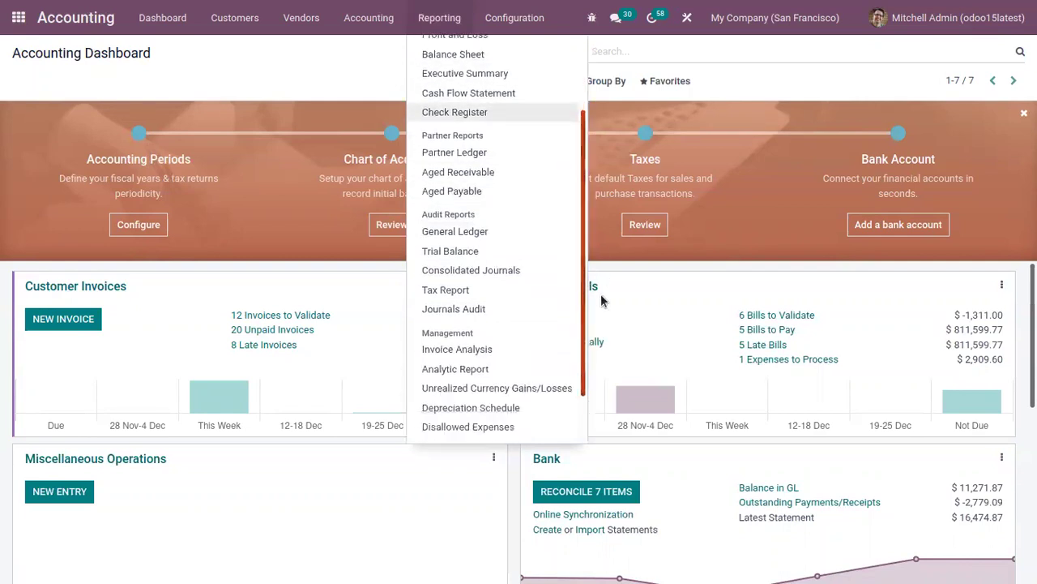
{"action": "scroll", "coordinate": [582, 209], "scroll_direction": "up", "scroll_amount": 2}
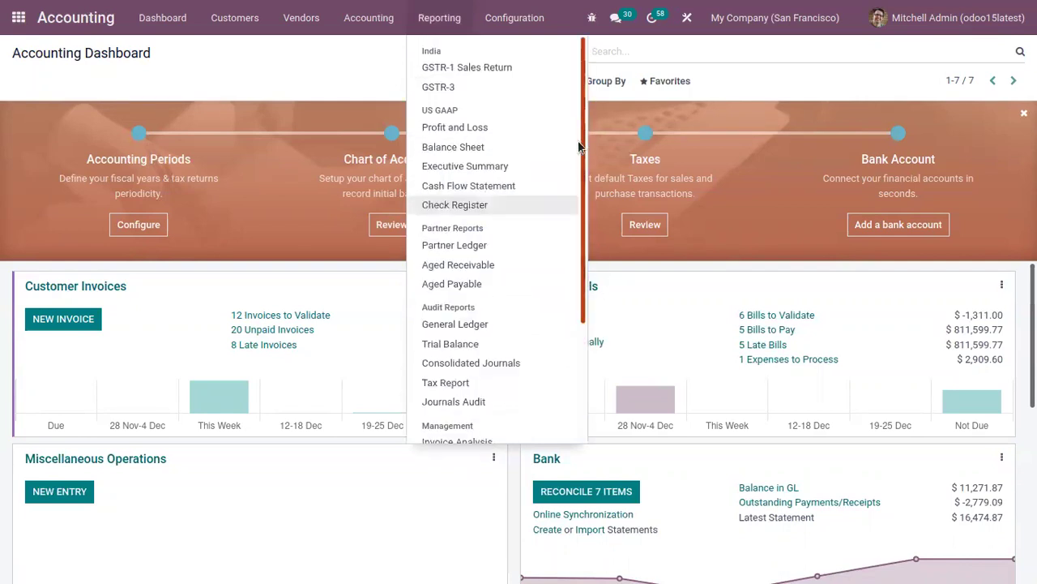
{"action": "left_click", "coordinate": [477, 145]}
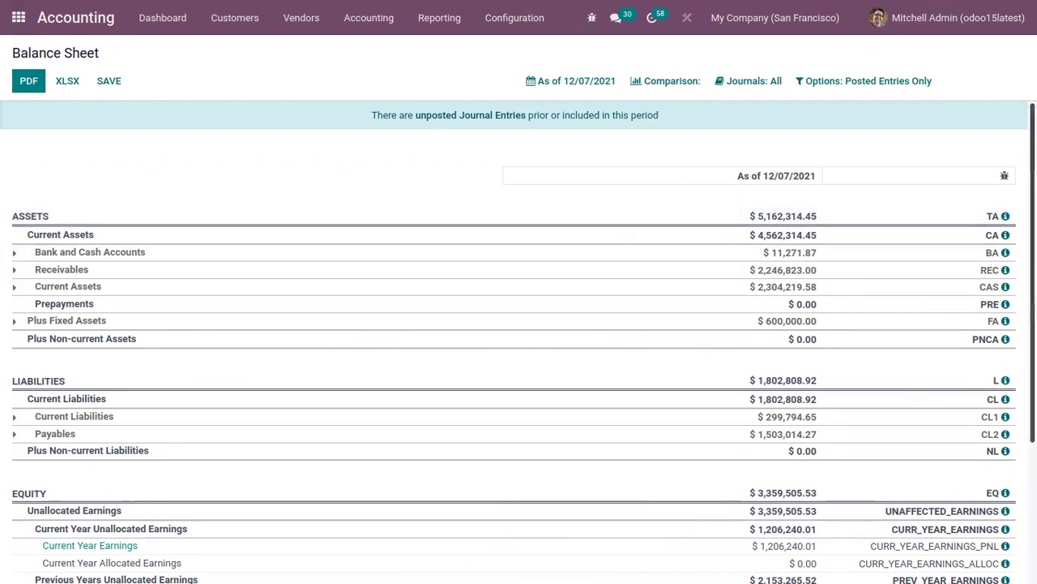
{"action": "scroll", "coordinate": [621, 240], "scroll_direction": "down", "scroll_amount": 3}
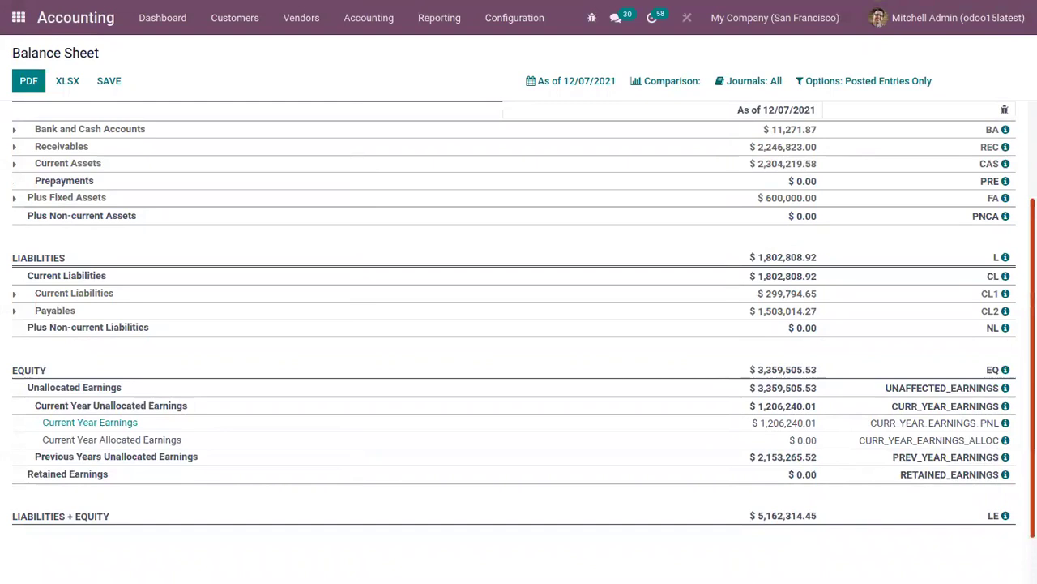
{"action": "scroll", "coordinate": [1016, 159], "scroll_direction": "up", "scroll_amount": 3}
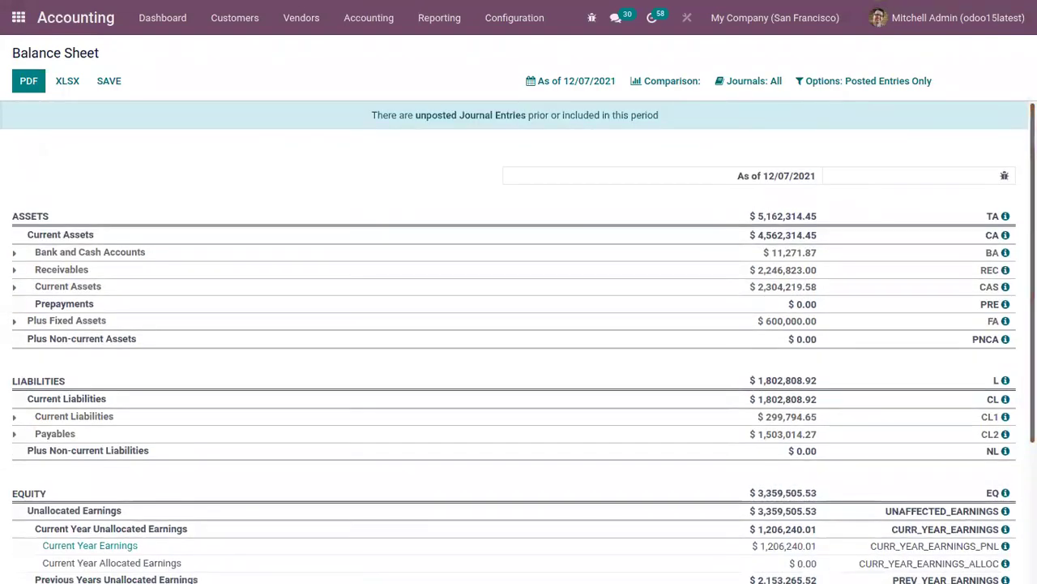
Try the End of Last Month date on the Balance Sheet and settle on End of Last Financial Year
{"action": "left_click", "coordinate": [539, 81]}
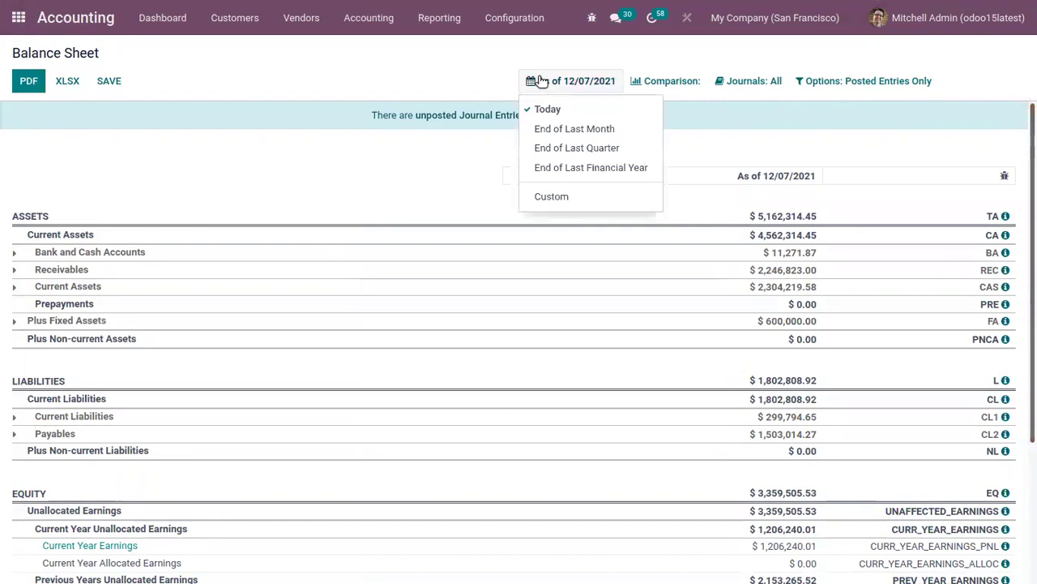
{"action": "left_click", "coordinate": [549, 132]}
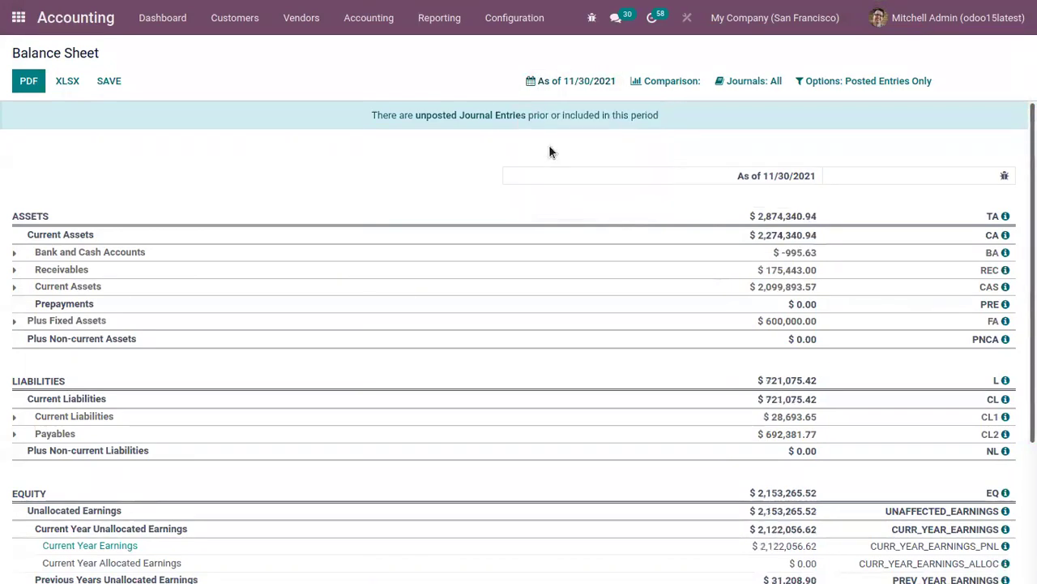
{"action": "left_click", "coordinate": [568, 81]}
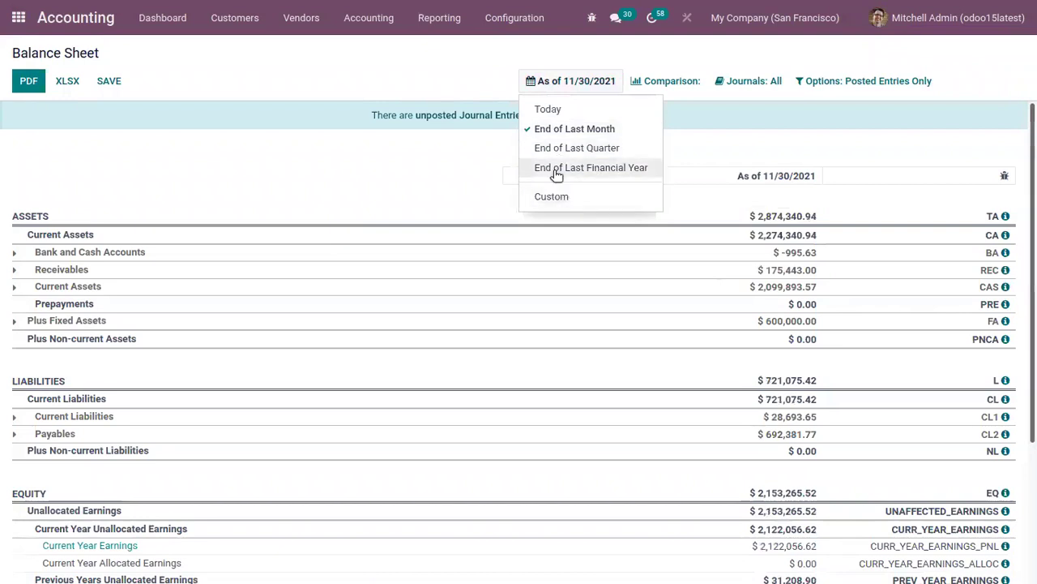
{"action": "left_click", "coordinate": [558, 172]}
{"action": "left_click", "coordinate": [551, 82]}
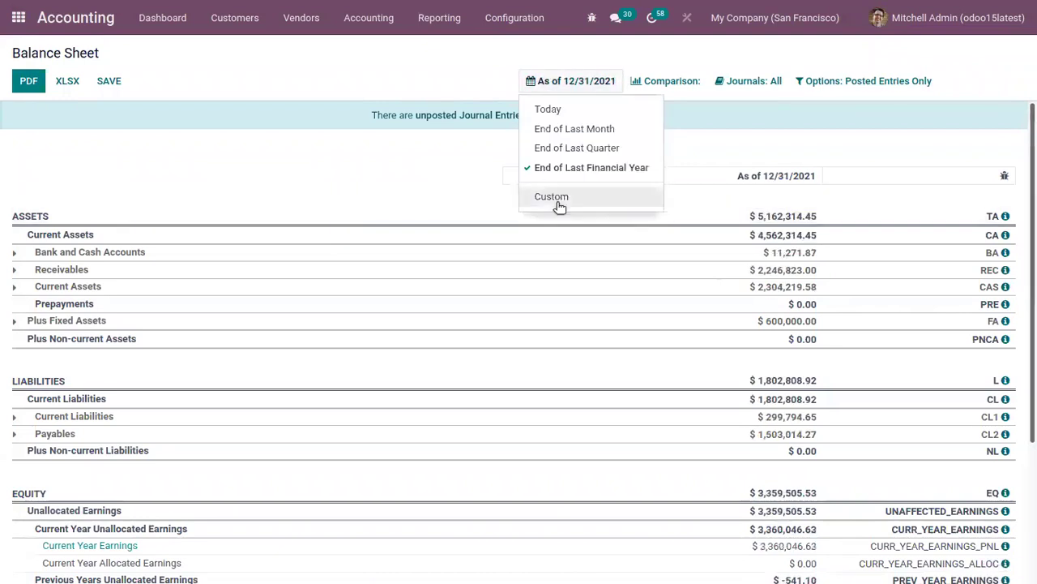
{"action": "left_click", "coordinate": [556, 201]}
{"action": "left_click", "coordinate": [453, 81]}
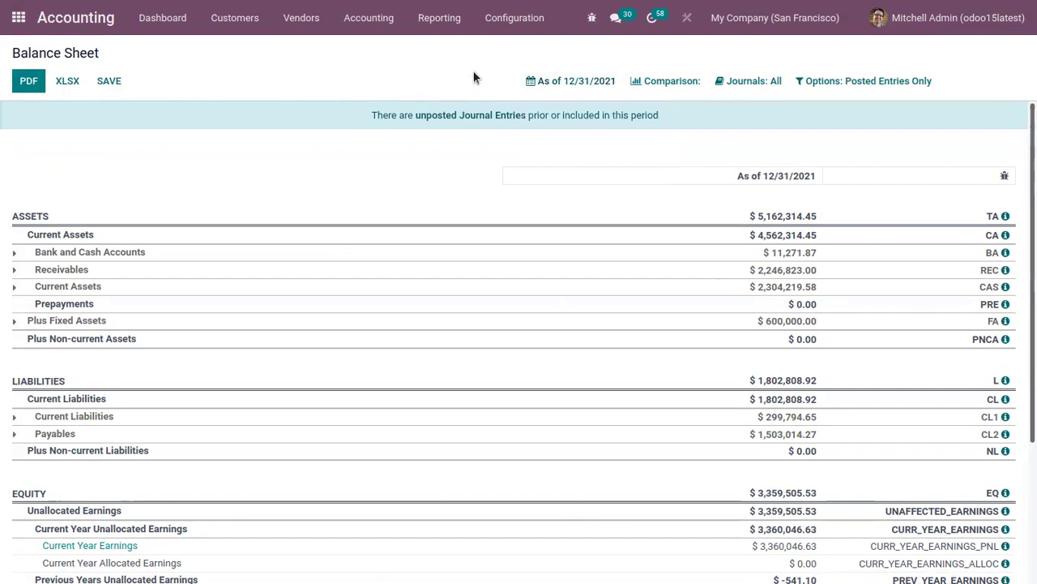
Compare the Balance Sheet with the previous period, using 1 as the number of periods
{"action": "left_click", "coordinate": [658, 80]}
{"action": "left_click", "coordinate": [613, 55]}
{"action": "left_click", "coordinate": [679, 81]}
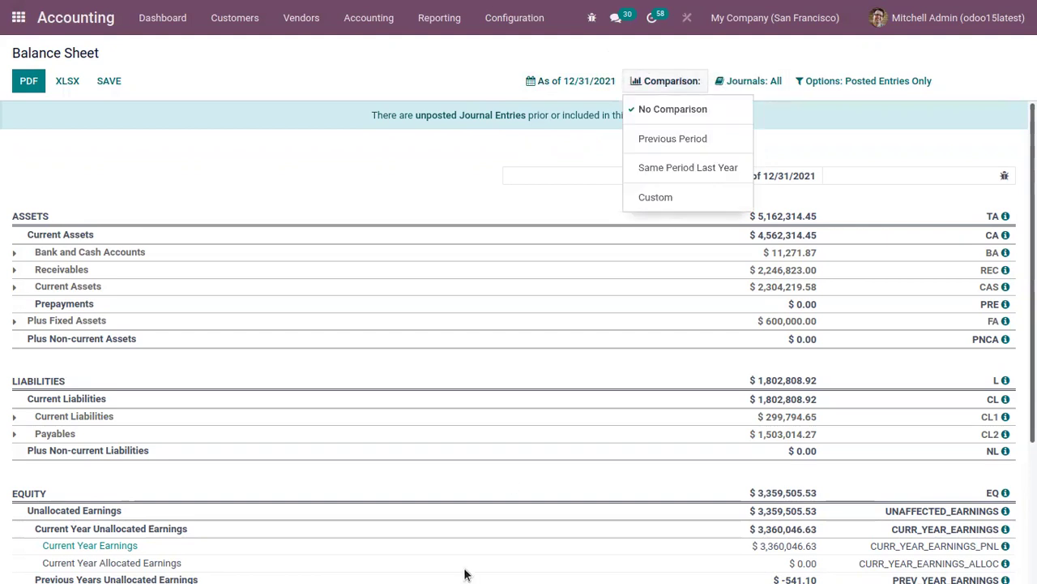
{"action": "left_click", "coordinate": [674, 141]}
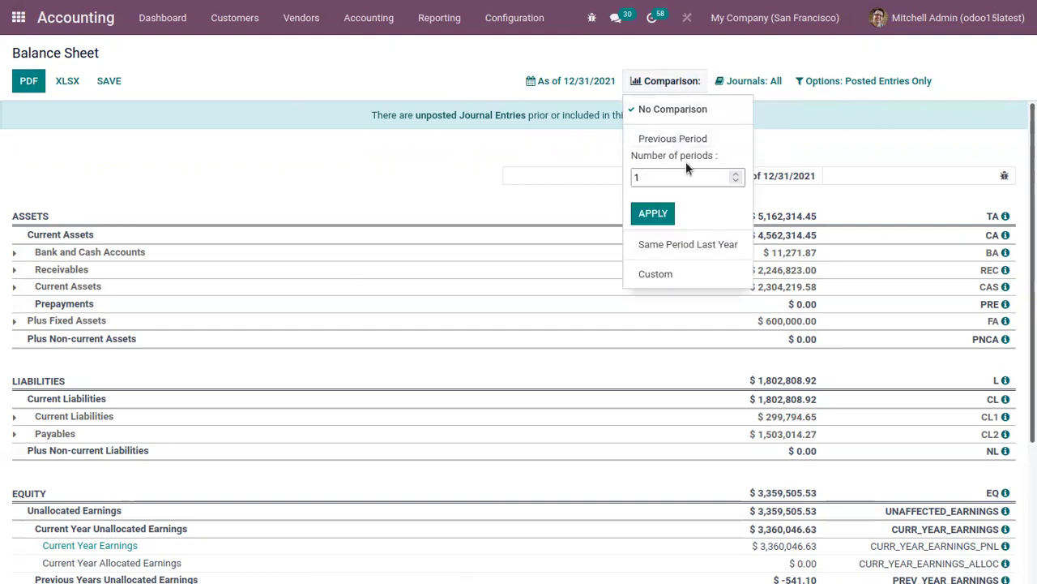
{"action": "left_click", "coordinate": [658, 213]}
Review the comparison, journal and entry options available for filtering the Balance Sheet
{"action": "left_click", "coordinate": [671, 81]}
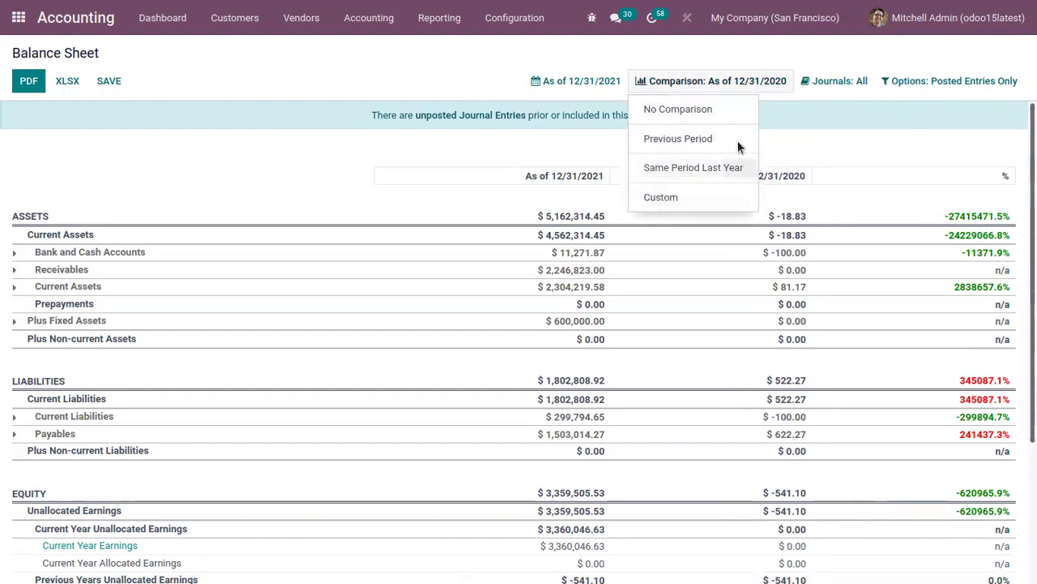
{"action": "left_click", "coordinate": [851, 81]}
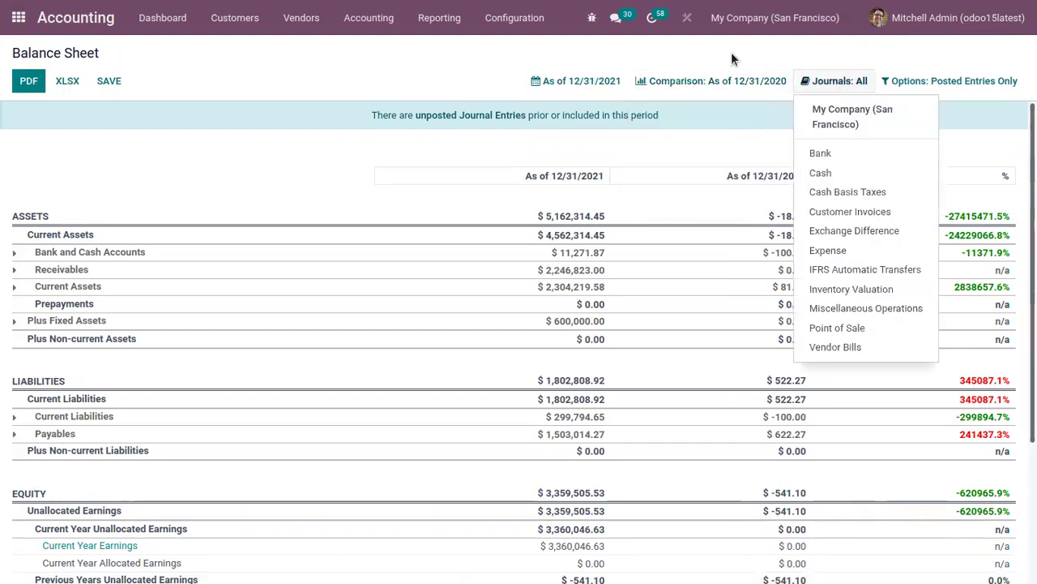
{"action": "left_click", "coordinate": [956, 80]}
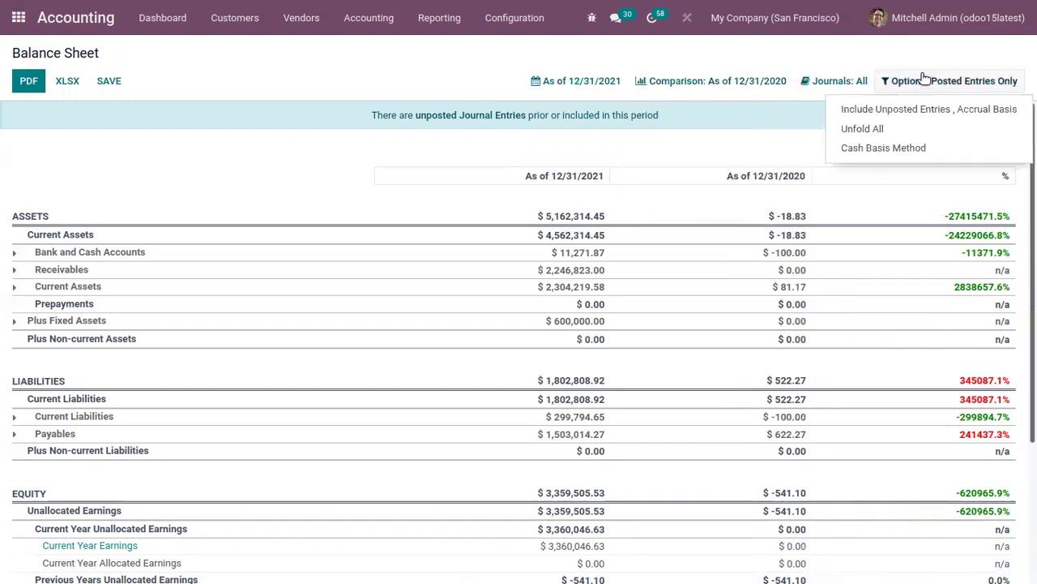
{"action": "left_click", "coordinate": [831, 57]}
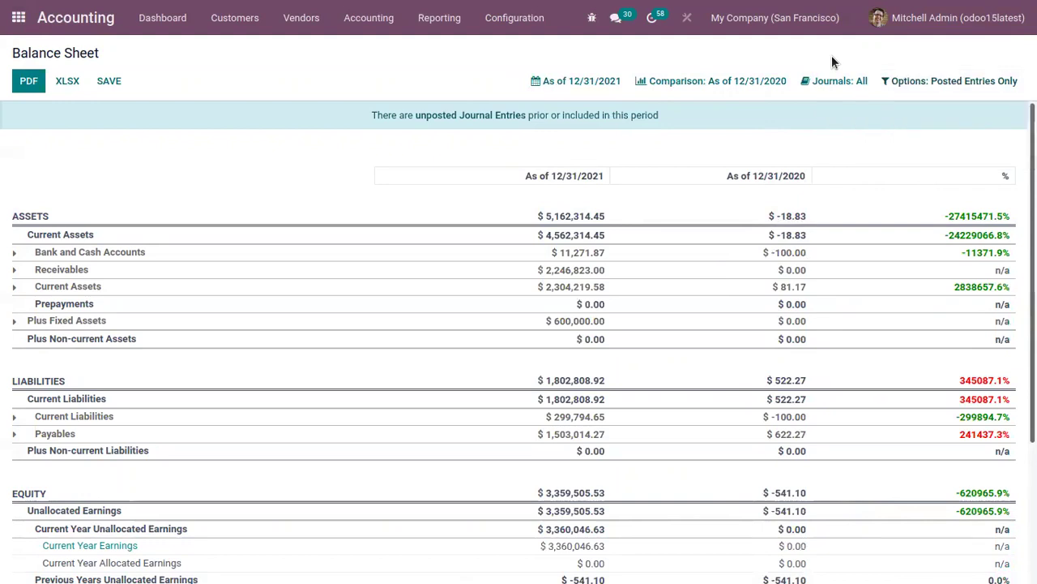
{"action": "scroll", "coordinate": [527, 203], "scroll_direction": "down", "scroll_amount": 1}
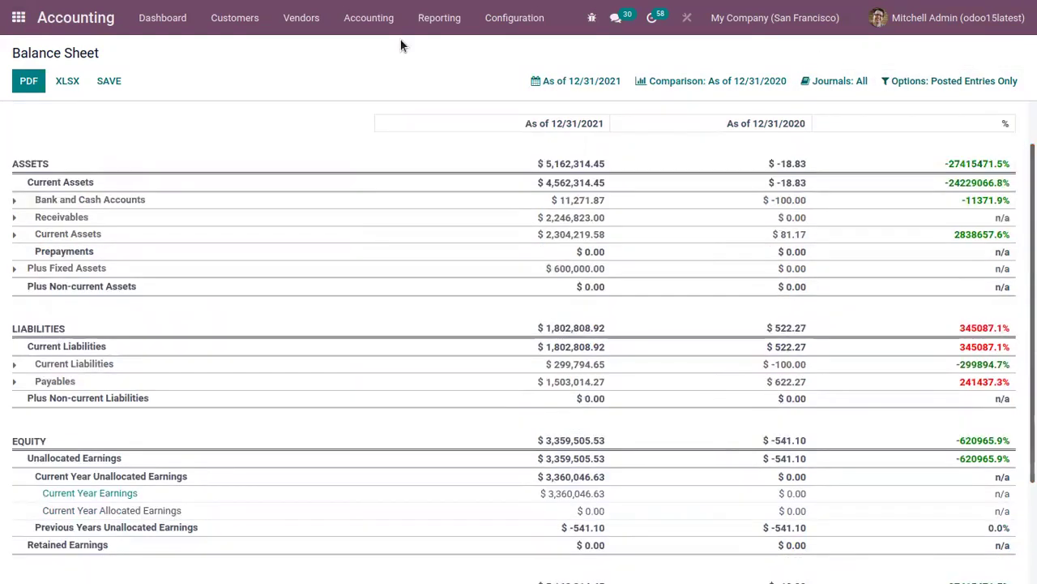
Open the Profit and Loss report and review its date, comparison, journal and entry filter choices
{"action": "left_click", "coordinate": [427, 25]}
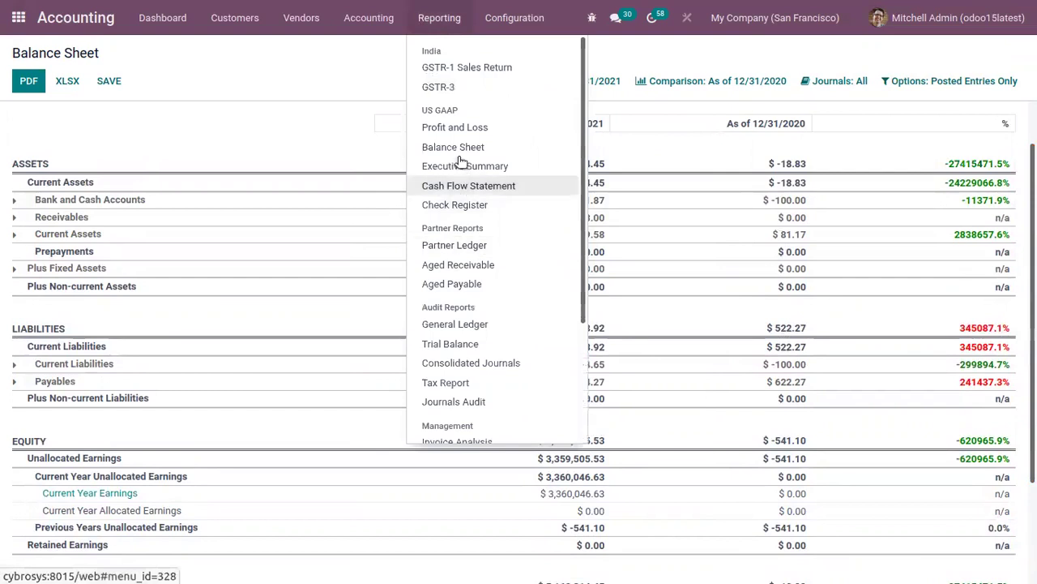
{"action": "left_click", "coordinate": [454, 129]}
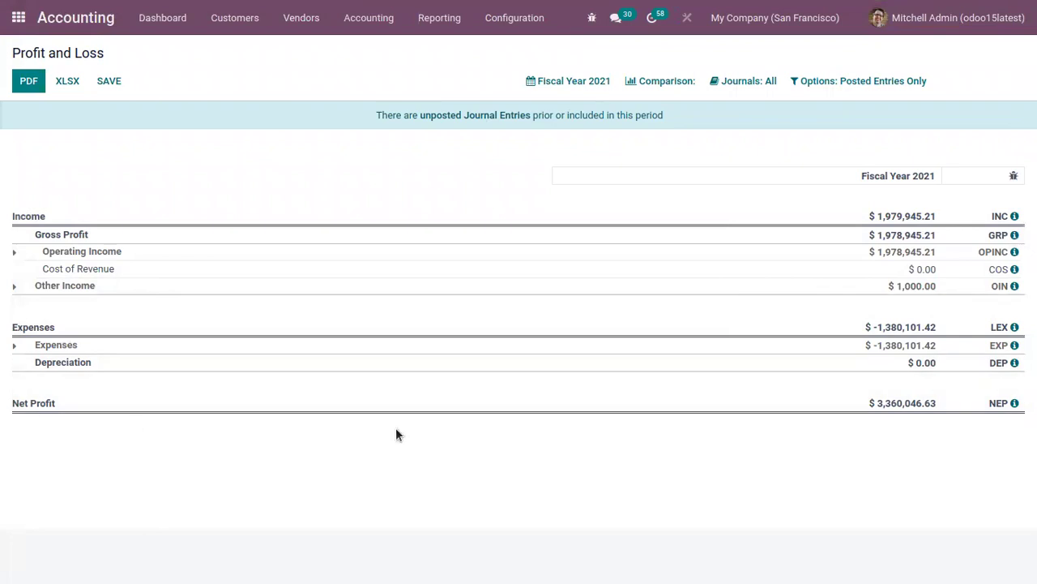
{"action": "left_click", "coordinate": [595, 81]}
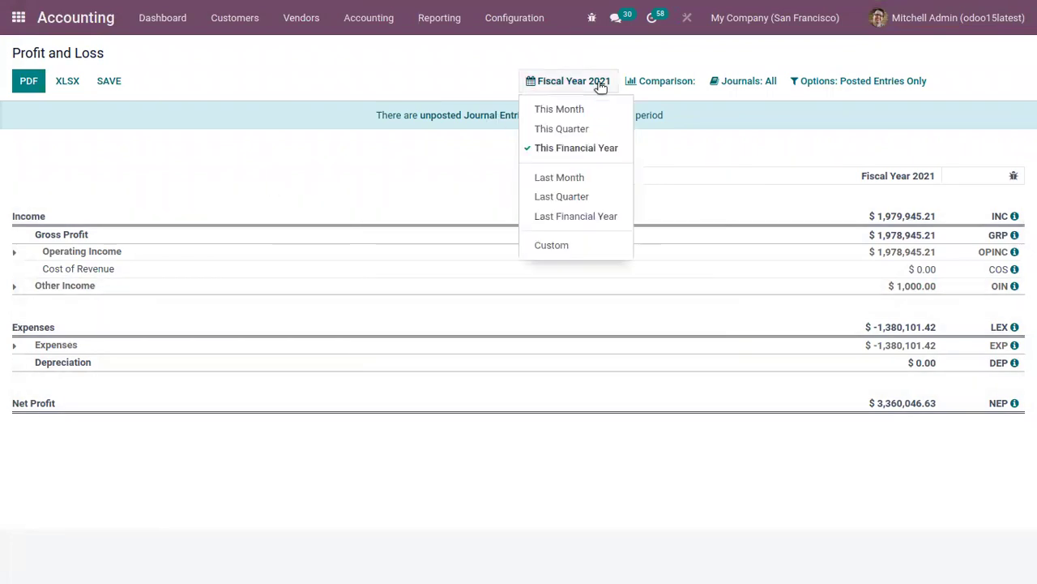
{"action": "left_click", "coordinate": [468, 79]}
{"action": "left_click", "coordinate": [660, 81]}
{"action": "left_click", "coordinate": [754, 81]}
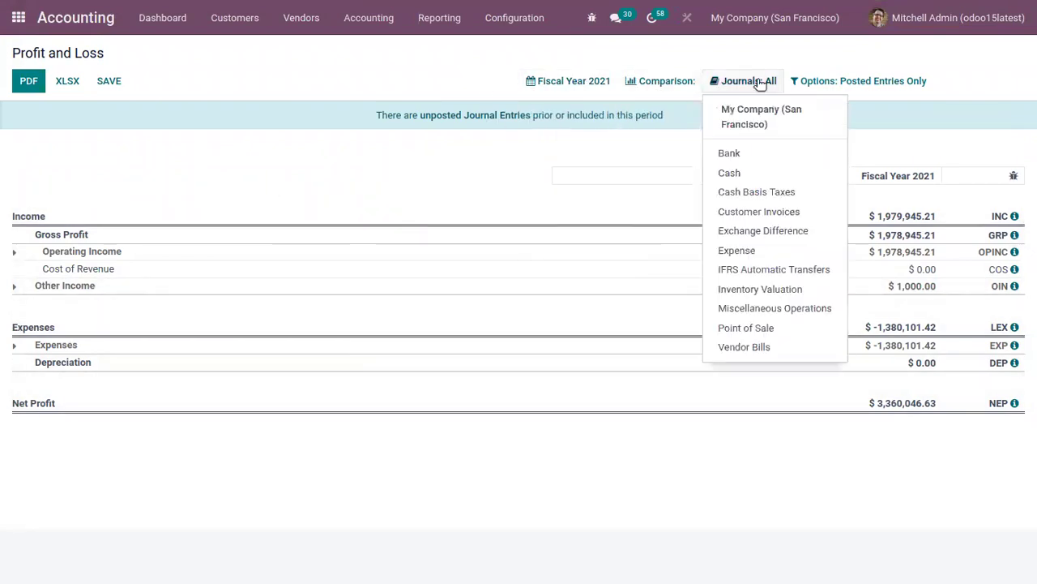
{"action": "left_click", "coordinate": [841, 78]}
{"action": "left_click", "coordinate": [370, 79]}
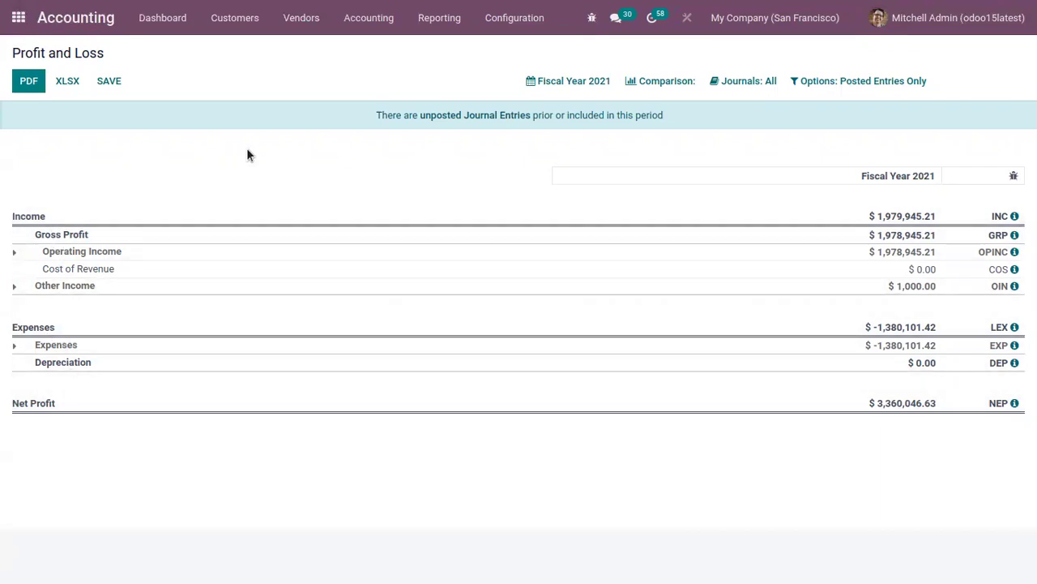
Open the Profit and Loss report definition from the Financial Reports configuration in Accounting
{"action": "left_click", "coordinate": [511, 21]}
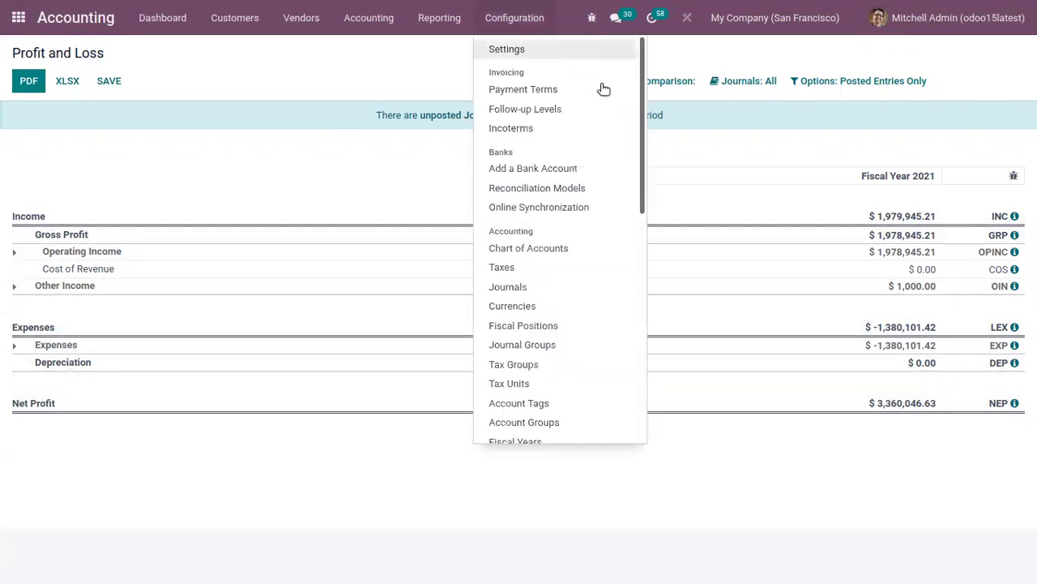
{"action": "left_click_drag", "start_coordinate": [643, 127], "coordinate": [637, 360]}
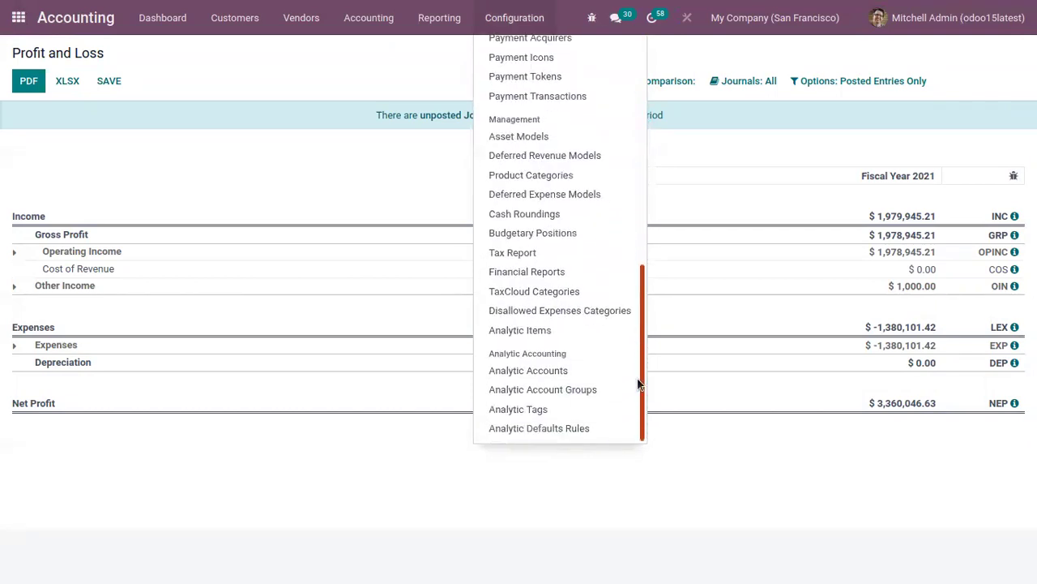
{"action": "left_click", "coordinate": [551, 276]}
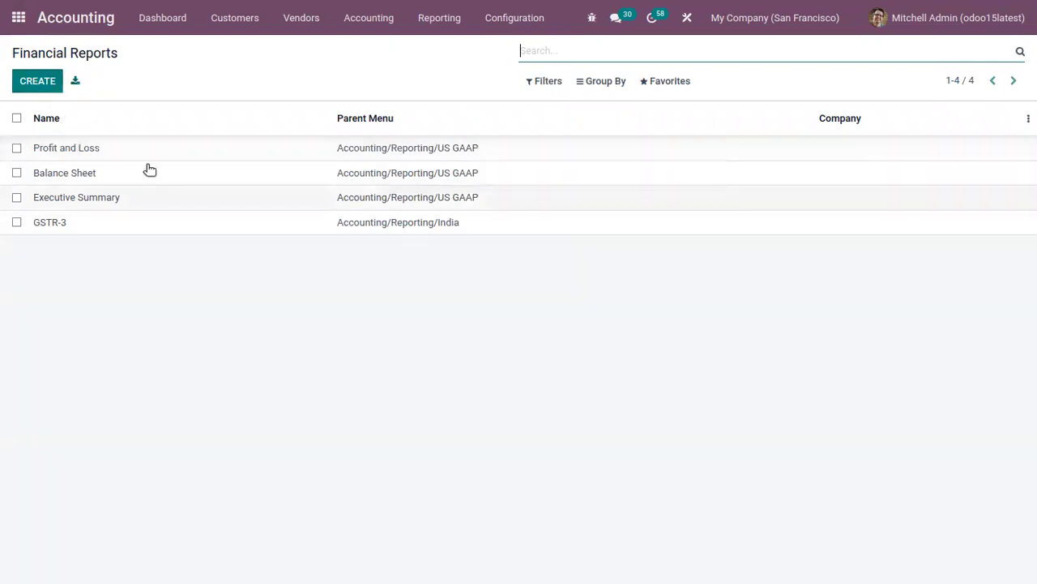
{"action": "left_click", "coordinate": [104, 151]}
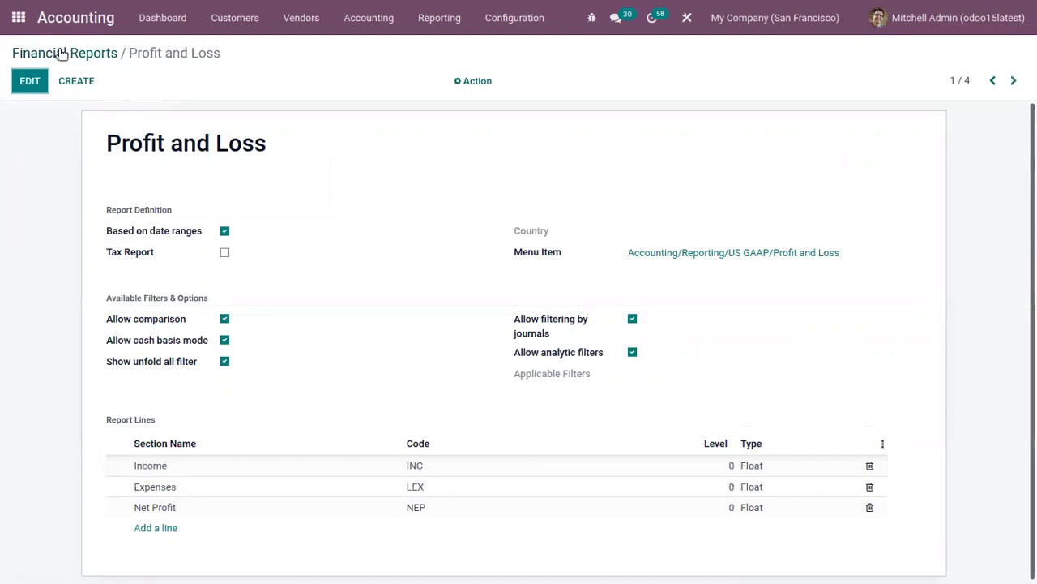
Open the general settings and examine the developer mode options under Developer Tools
{"action": "left_click", "coordinate": [18, 18]}
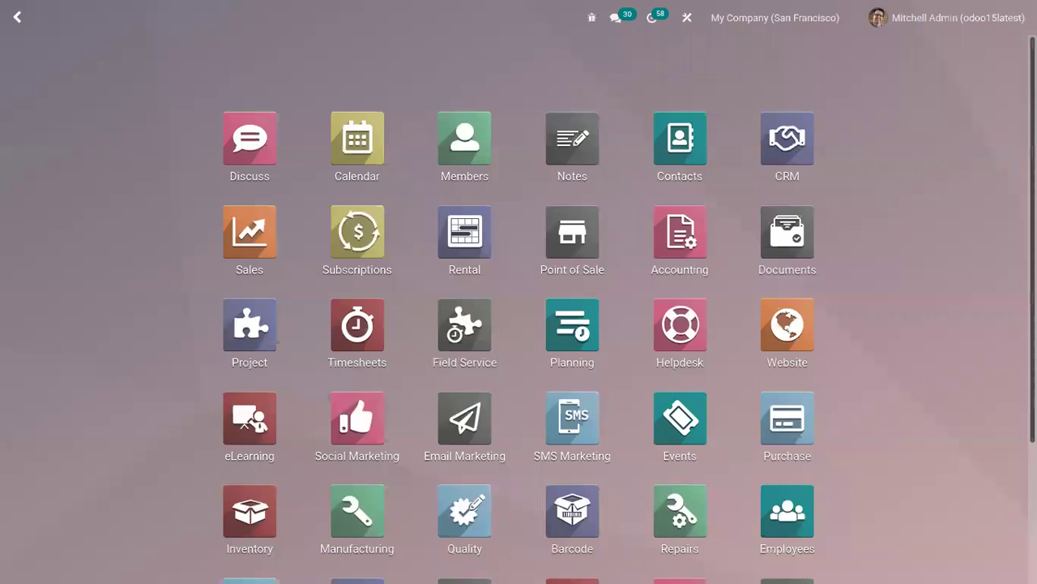
{"action": "scroll", "coordinate": [947, 386], "scroll_direction": "down", "scroll_amount": 3}
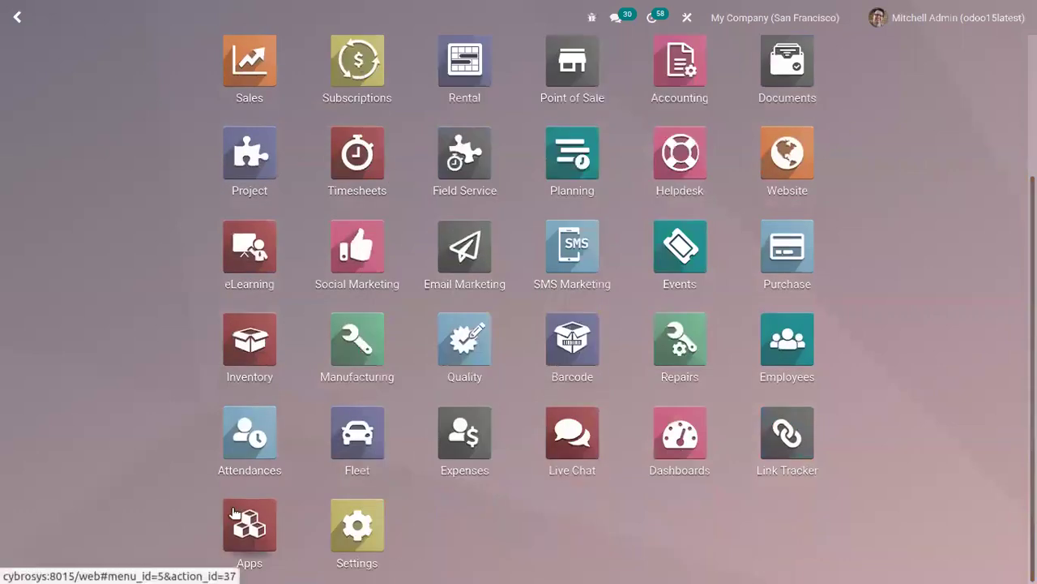
{"action": "left_click", "coordinate": [356, 513]}
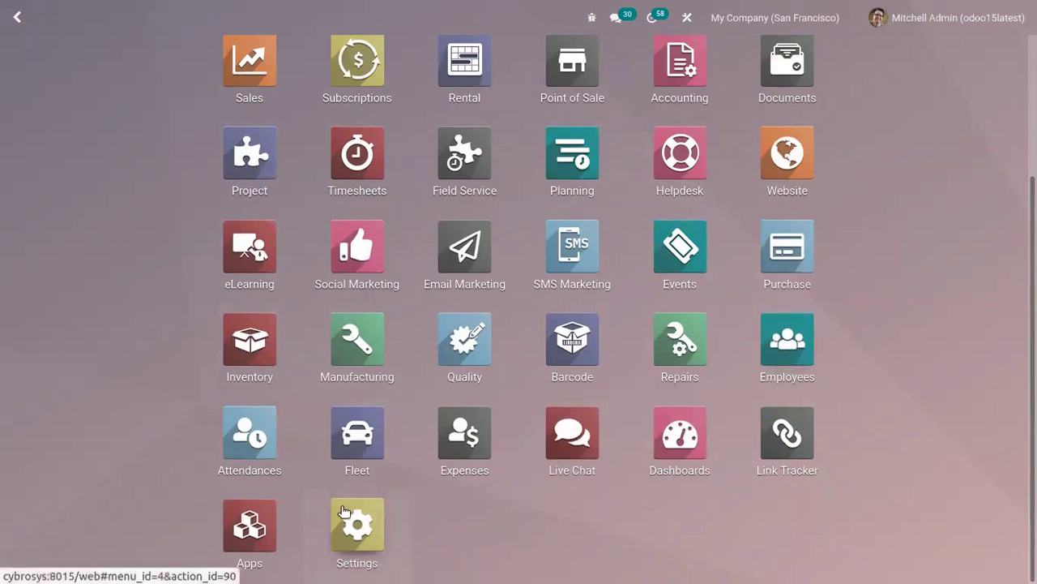
{"action": "scroll", "coordinate": [577, 572], "scroll_direction": "down", "scroll_amount": 20}
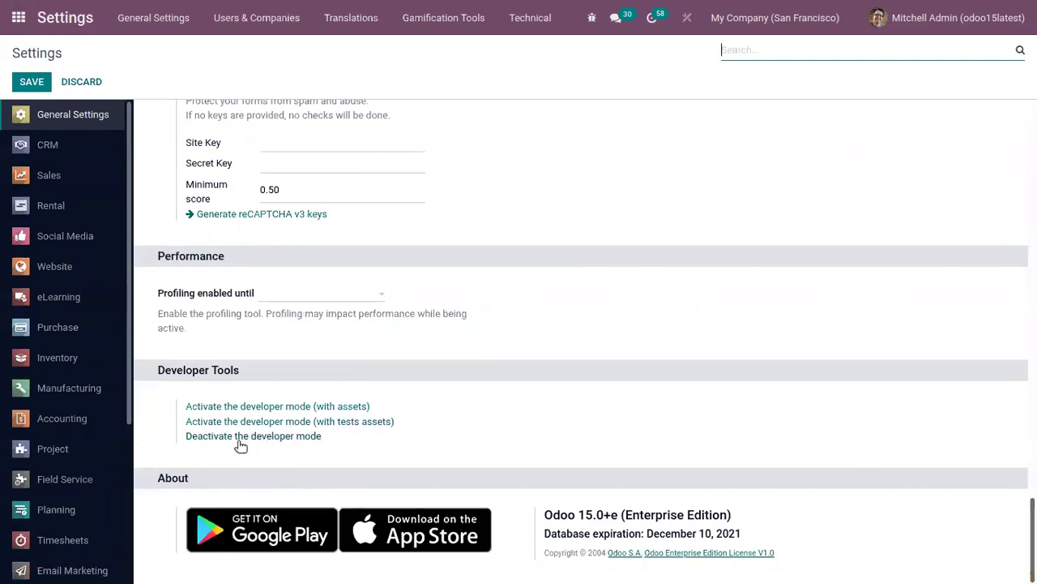
{"action": "left_click", "coordinate": [266, 438]}
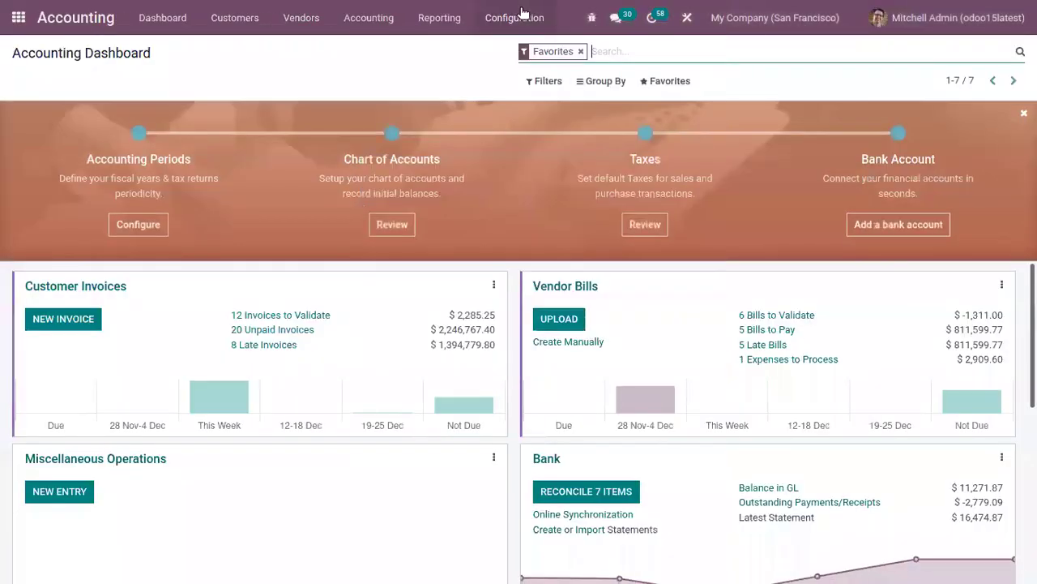
Open the Profit and Loss report definition from the Financial Reports configuration and make it editable
{"action": "left_click", "coordinate": [515, 17]}
{"action": "left_click_drag", "start_coordinate": [644, 207], "coordinate": [648, 435]}
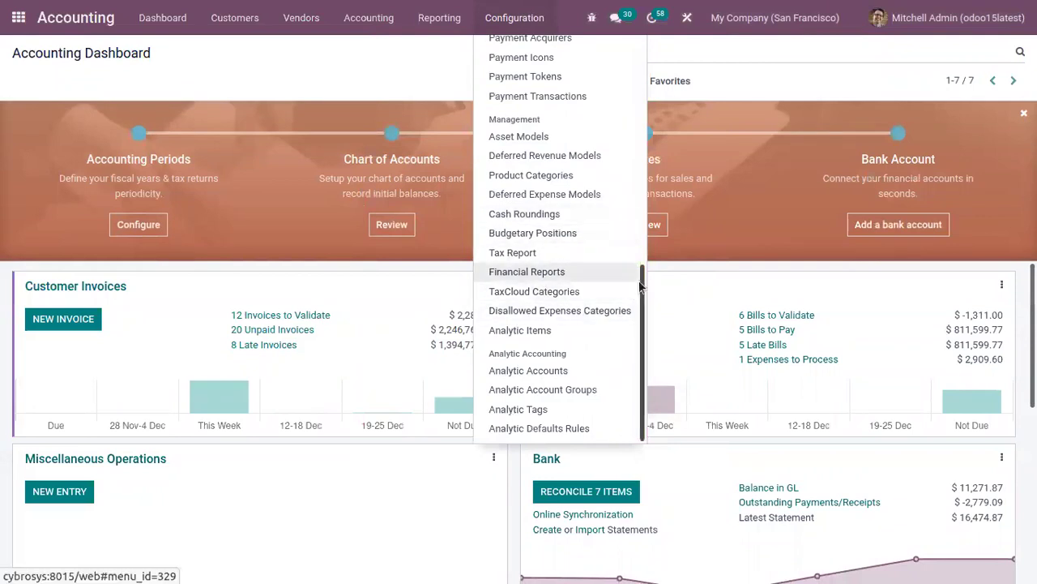
{"action": "left_click", "coordinate": [590, 270]}
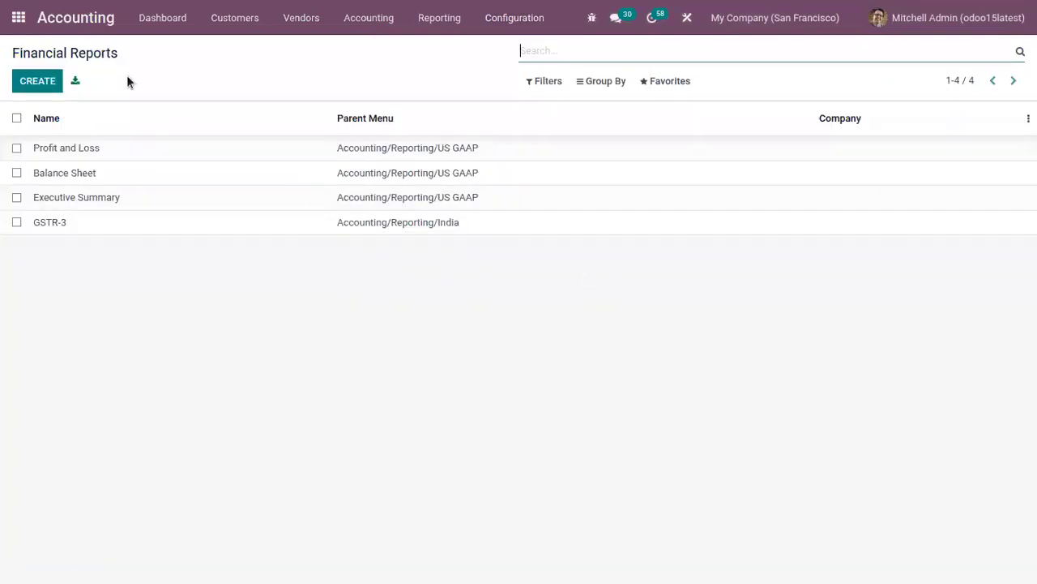
{"action": "left_click", "coordinate": [131, 148]}
{"action": "left_click", "coordinate": [30, 80]}
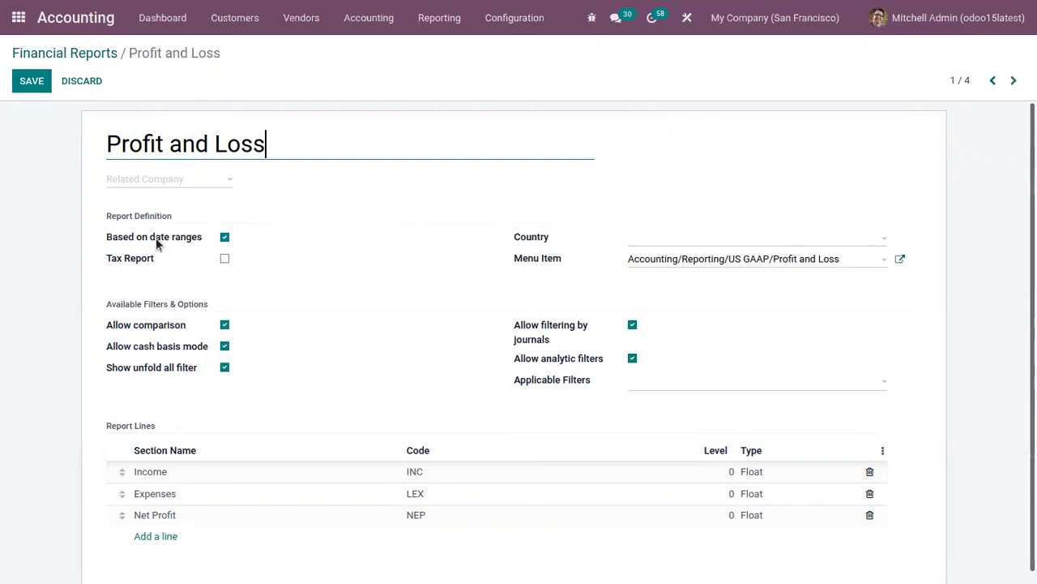
Examine the report definition settings, the available filters and options, and the Applicable Filters choices of the Profit and Loss report
{"action": "mouse_move", "coordinate": [155, 238]}
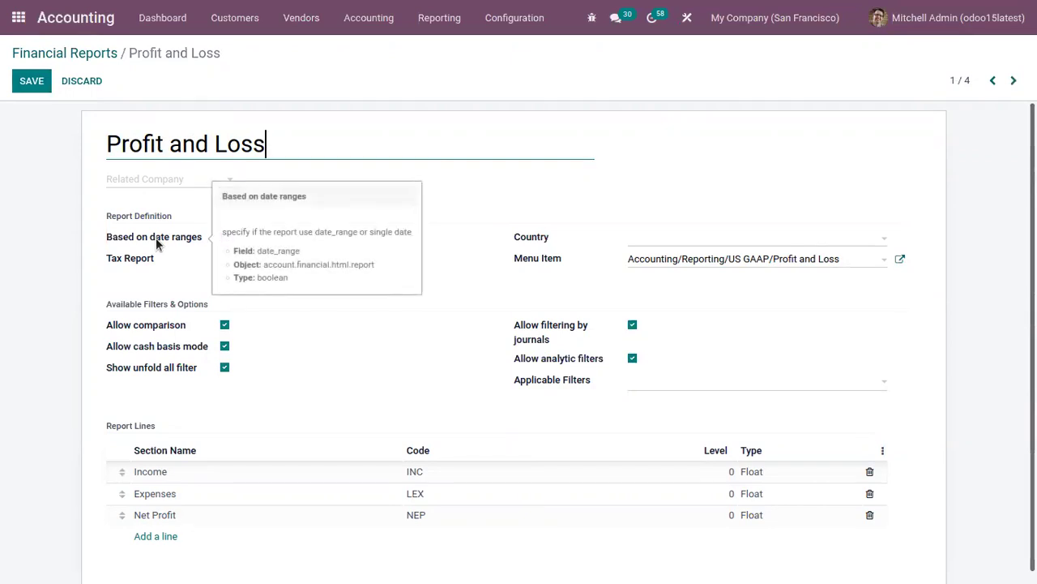
{"action": "mouse_move", "coordinate": [113, 266]}
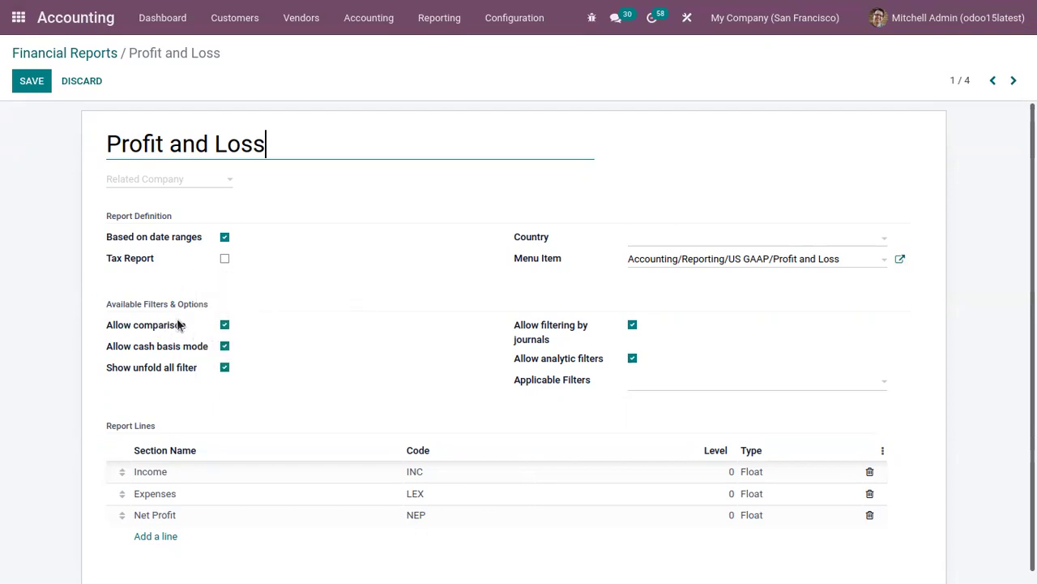
{"action": "mouse_move", "coordinate": [181, 327]}
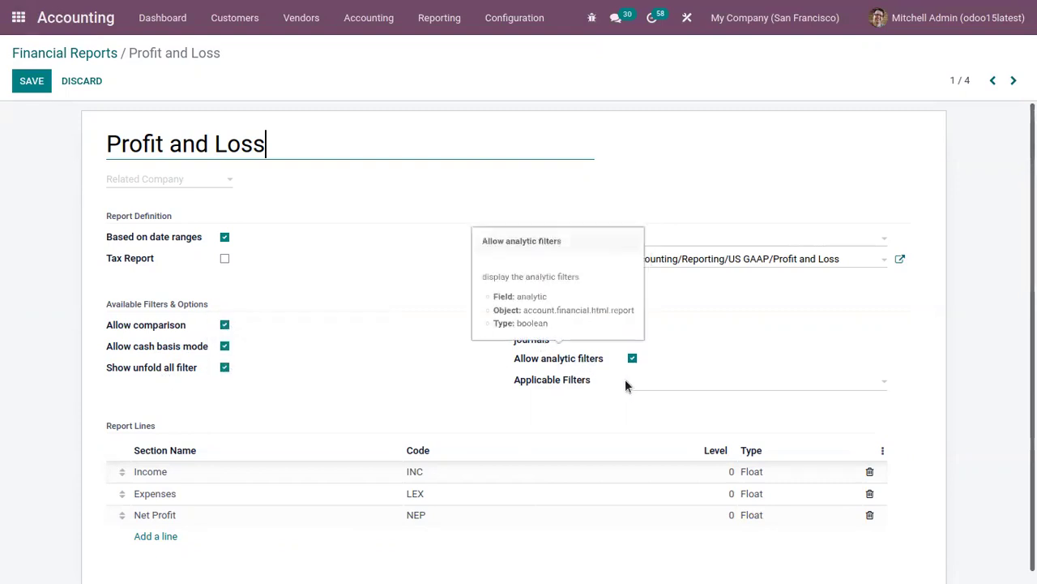
{"action": "left_click", "coordinate": [648, 384]}
{"action": "left_click", "coordinate": [257, 402]}
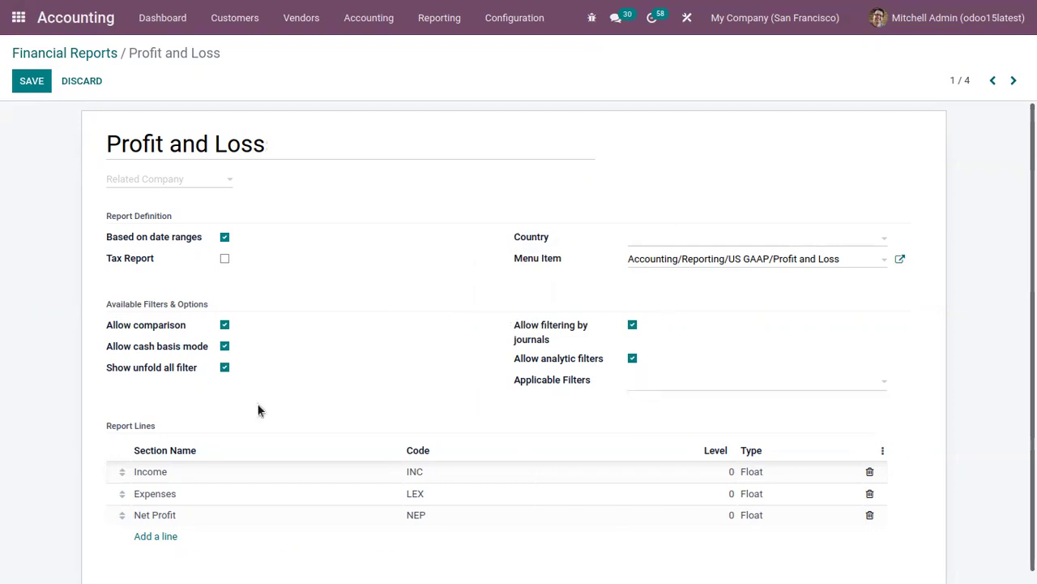
{"action": "scroll", "coordinate": [319, 373], "scroll_direction": "down", "scroll_amount": 1}
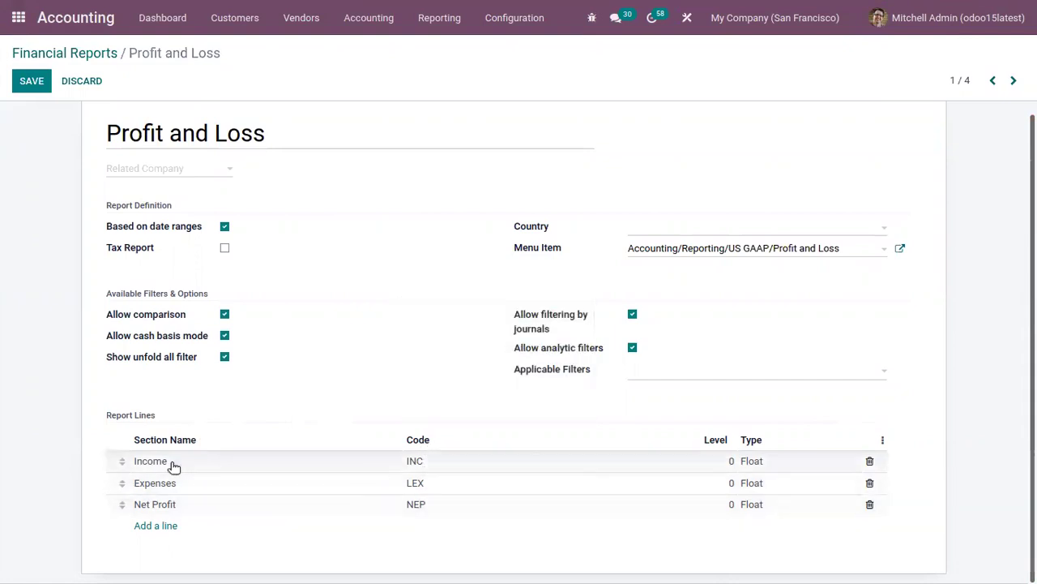
Open the Income report line and examine its main information, including the Parent field
{"action": "left_click", "coordinate": [200, 462]}
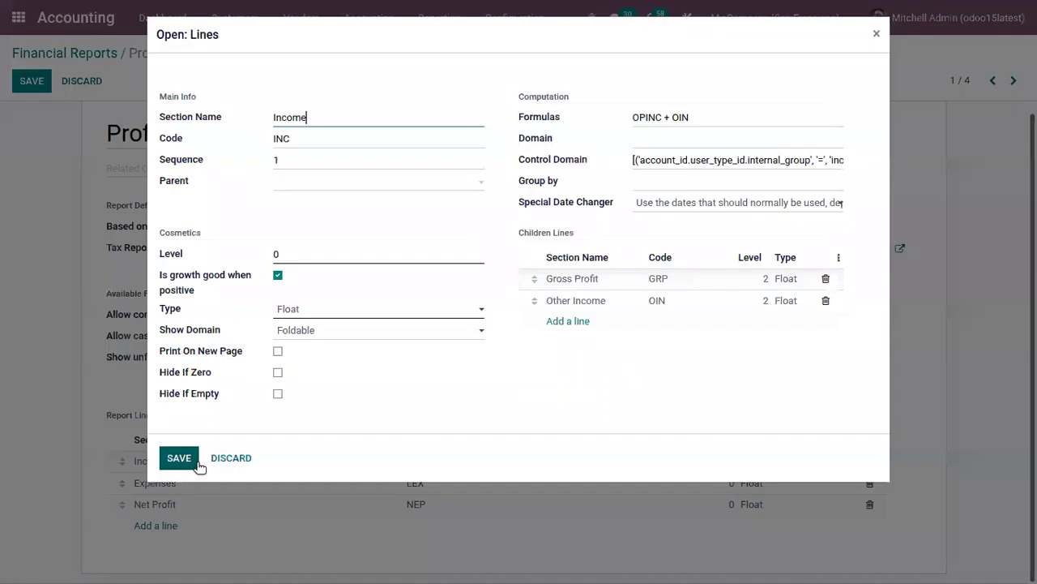
{"action": "left_click", "coordinate": [306, 188]}
{"action": "left_click", "coordinate": [237, 191]}
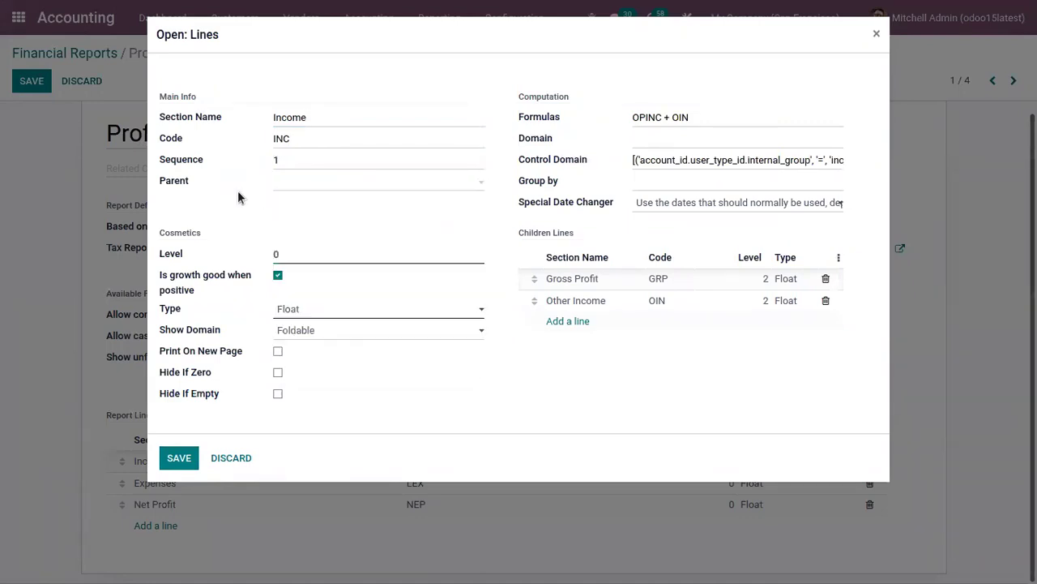
{"action": "left_click", "coordinate": [292, 184]}
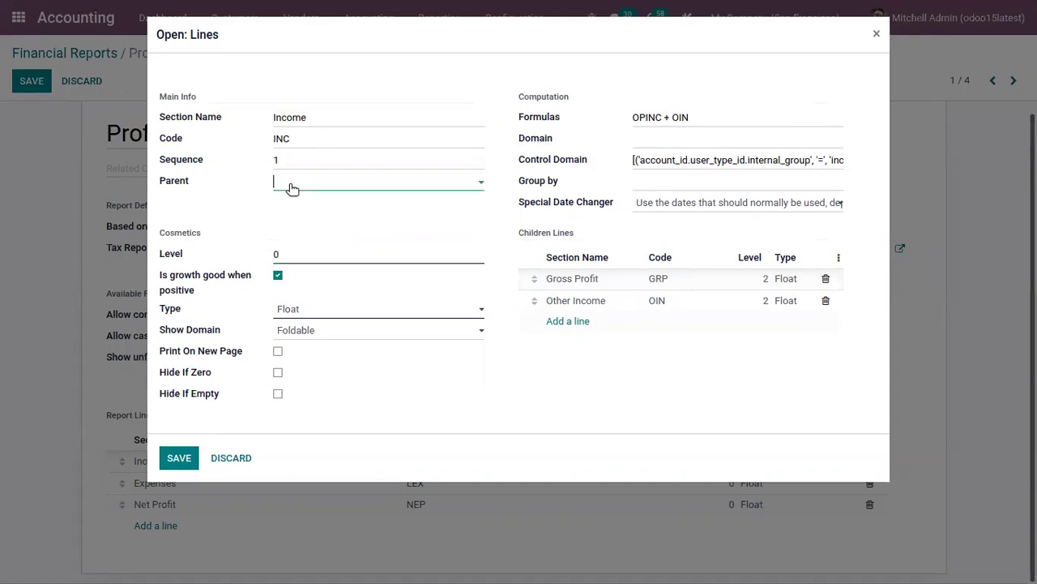
{"action": "left_click", "coordinate": [218, 192]}
Examine the Income line's formula, domain, grouping, Special Date Changer choices and children lines, closing it without saving
{"action": "mouse_move", "coordinate": [557, 121]}
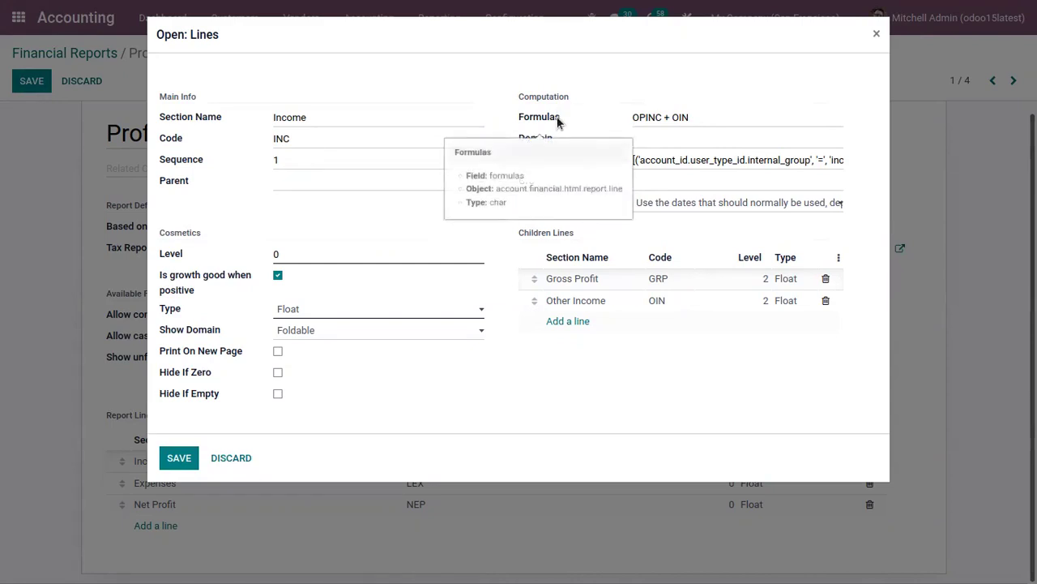
{"action": "left_click_drag", "start_coordinate": [691, 117], "coordinate": [626, 118]}
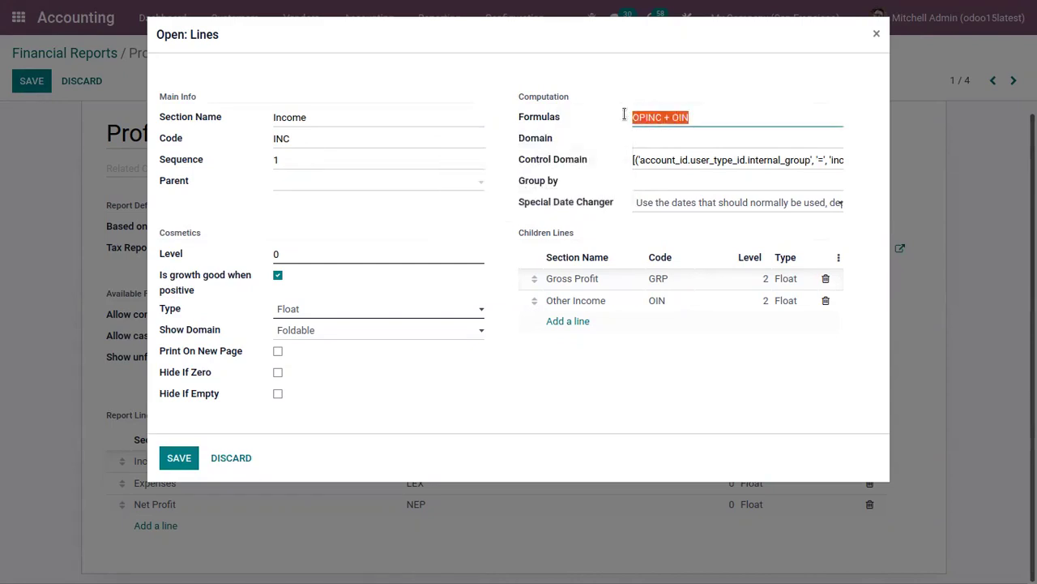
{"action": "left_click", "coordinate": [615, 78]}
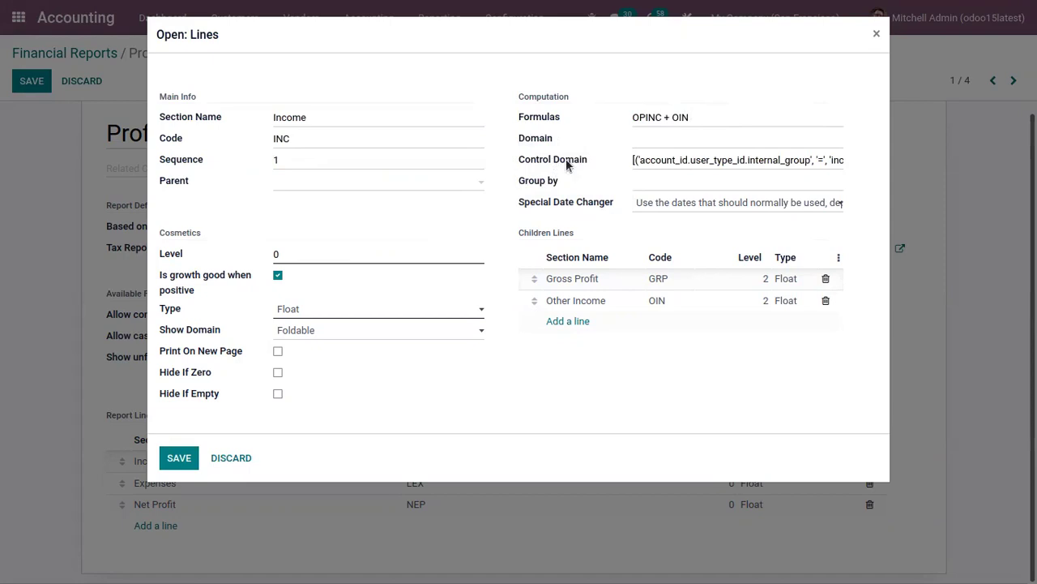
{"action": "mouse_move", "coordinate": [582, 168]}
{"action": "mouse_move", "coordinate": [541, 186]}
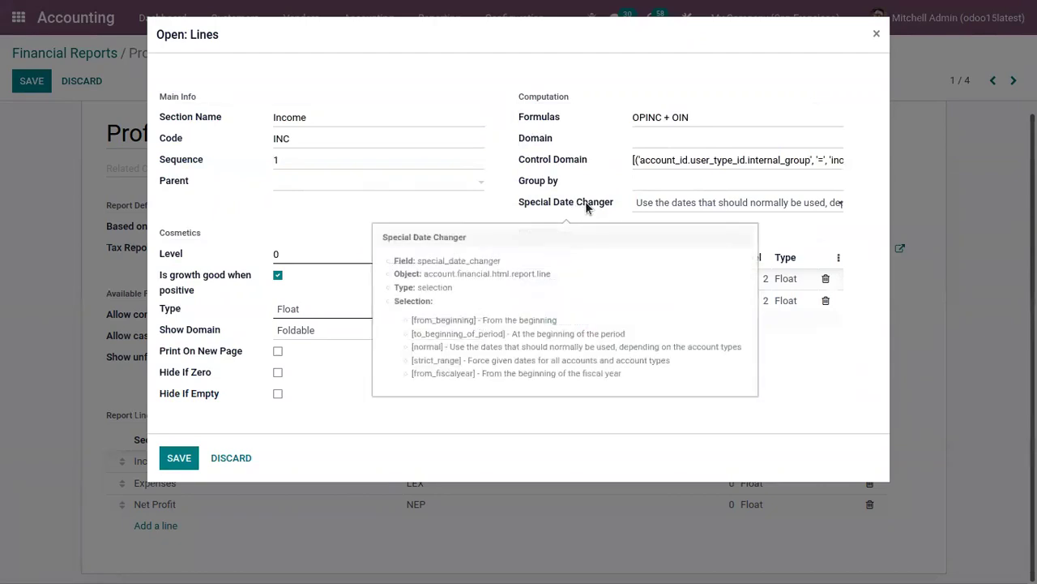
{"action": "left_click", "coordinate": [668, 209]}
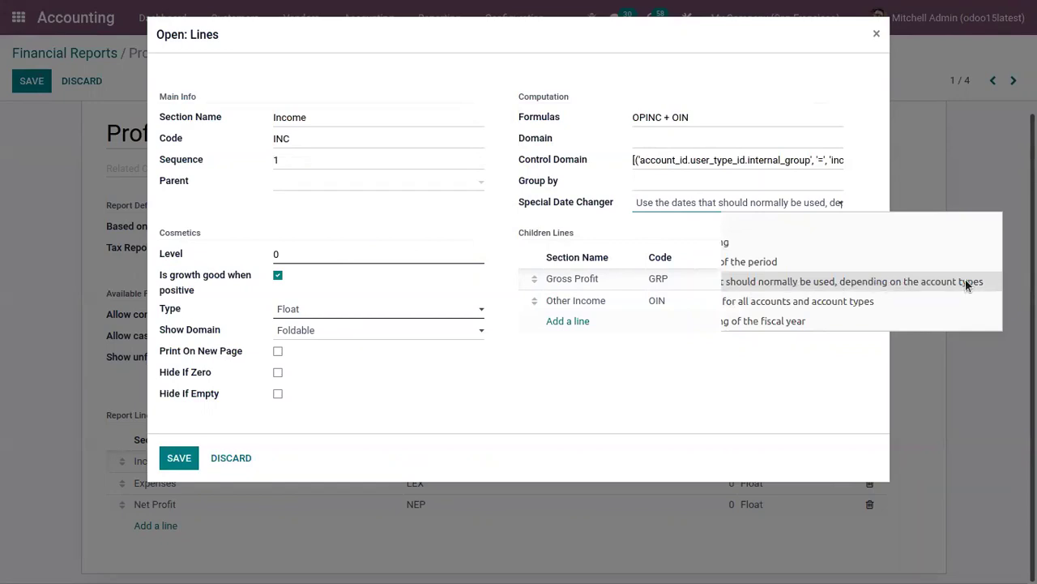
{"action": "left_click", "coordinate": [606, 219]}
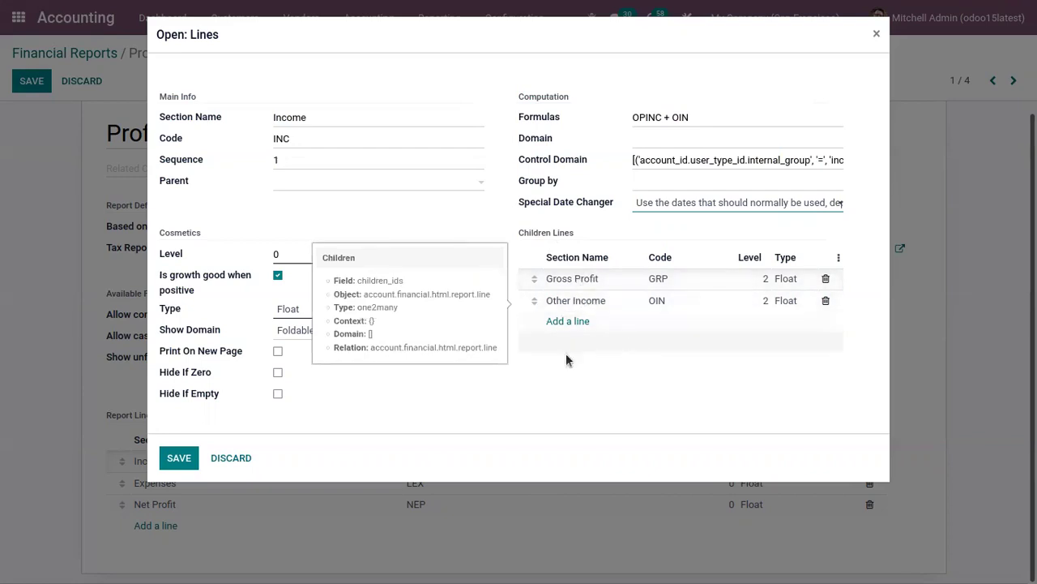
{"action": "left_click", "coordinate": [231, 457]}
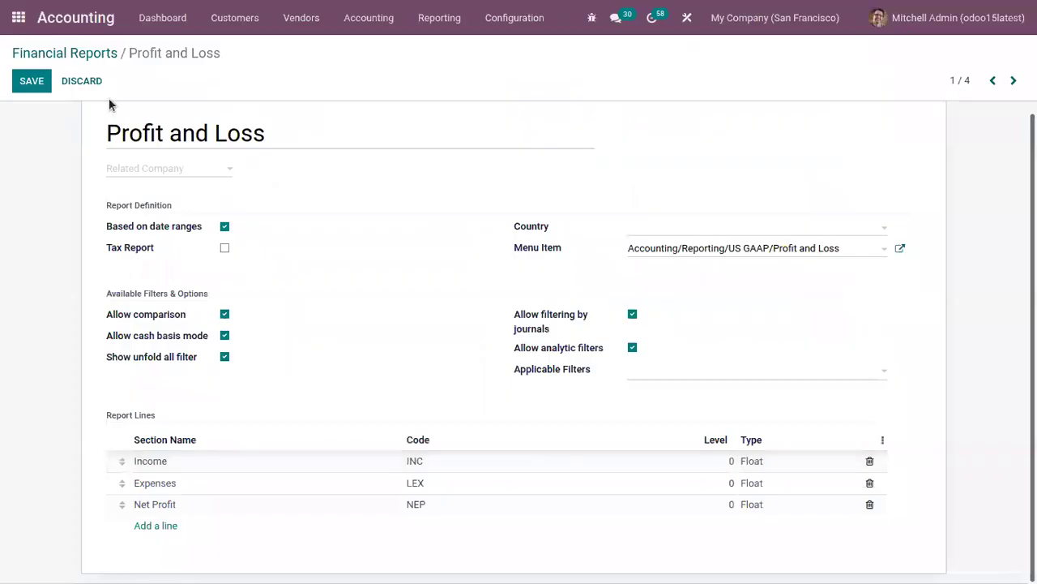
View the Profit and Loss report under US GAAP to see its sections and line codes
{"action": "left_click", "coordinate": [439, 18]}
{"action": "left_click_drag", "start_coordinate": [587, 162], "coordinate": [597, 189]}
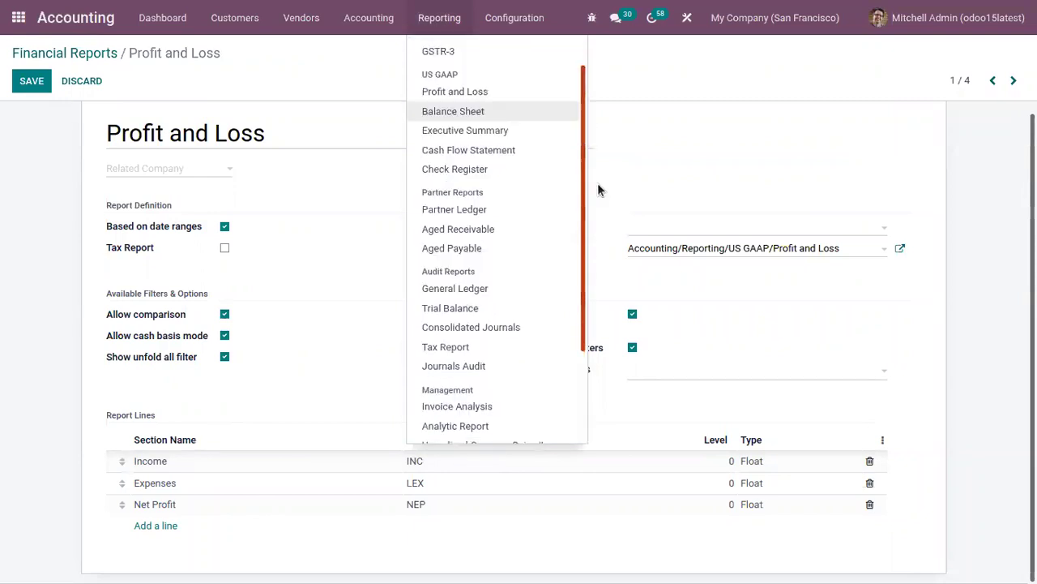
{"action": "left_click", "coordinate": [504, 94]}
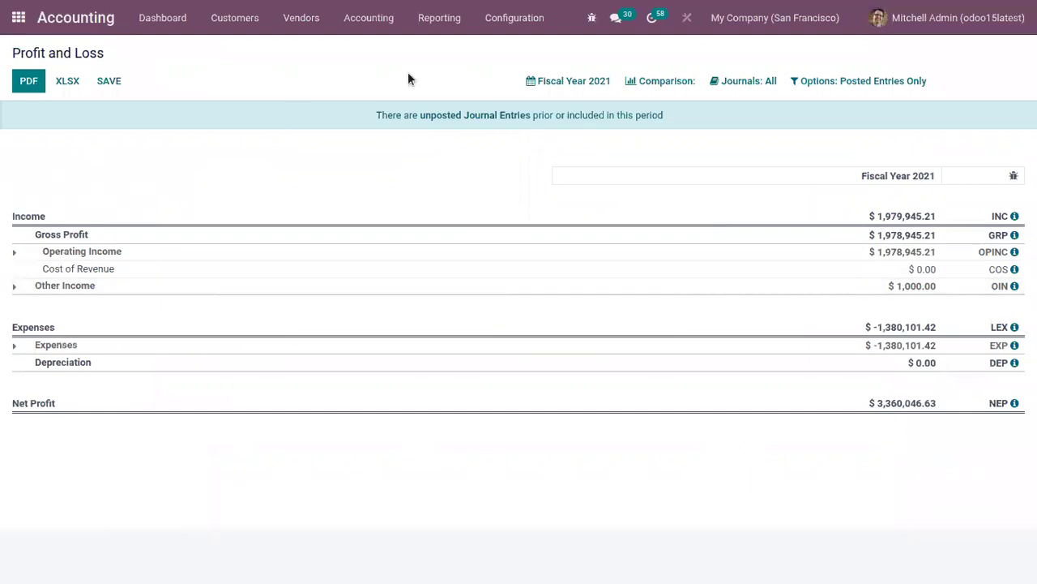
Return to the Financial Reports configuration and open the Profit and Loss definition for editing
{"action": "left_click", "coordinate": [495, 19]}
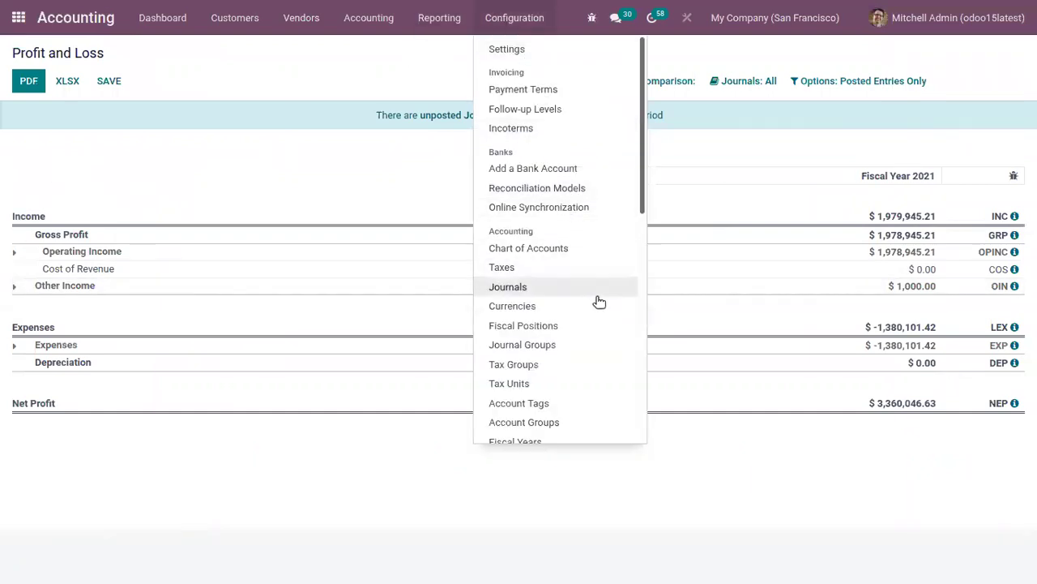
{"action": "left_click_drag", "start_coordinate": [641, 166], "coordinate": [652, 430]}
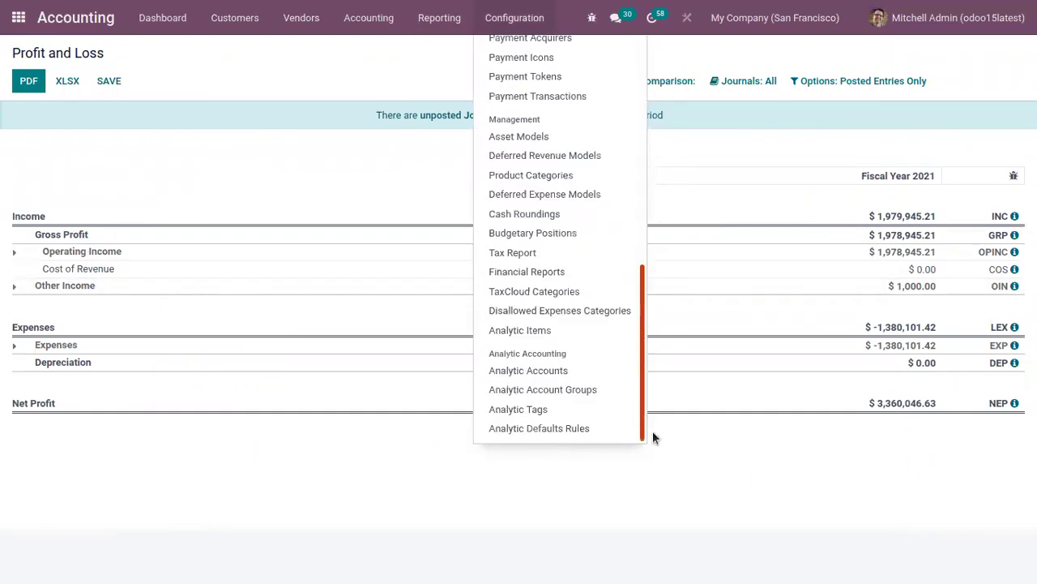
{"action": "left_click", "coordinate": [567, 272]}
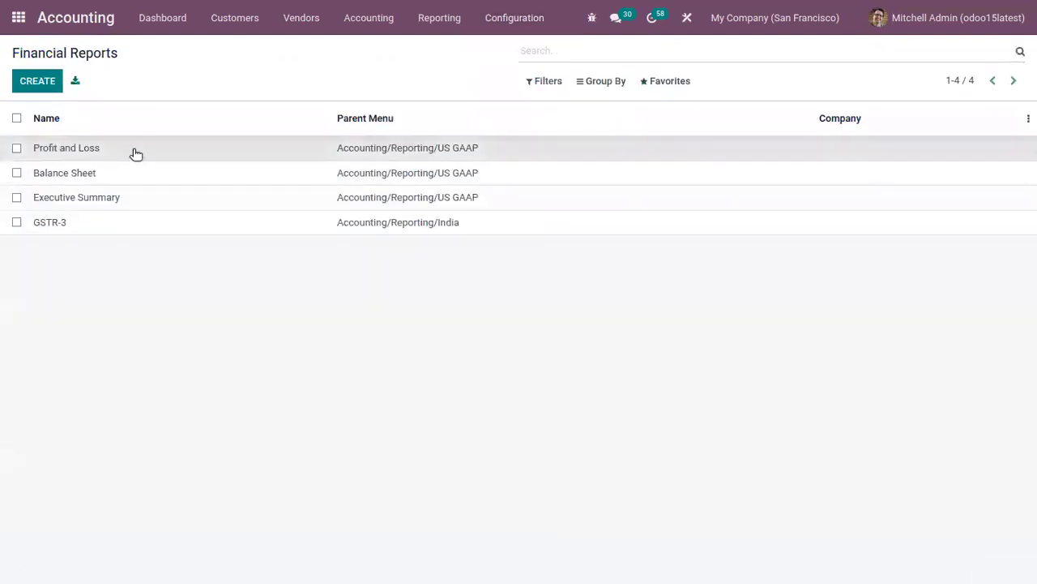
{"action": "left_click", "coordinate": [132, 154]}
{"action": "left_click", "coordinate": [30, 81]}
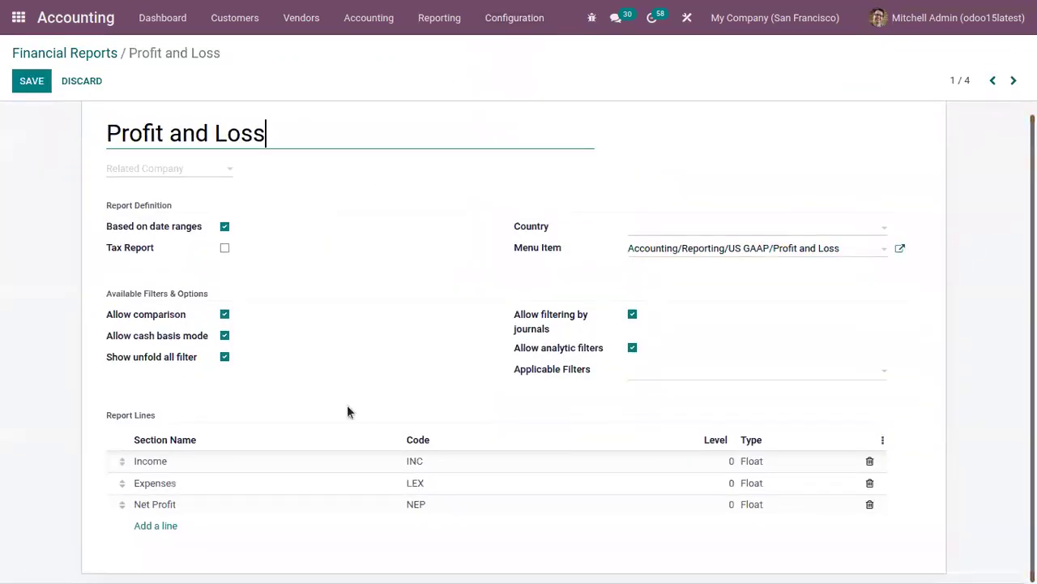
Review the Income line's cosmetic settings and Type choices, closing the line without saving
{"action": "left_click", "coordinate": [308, 464]}
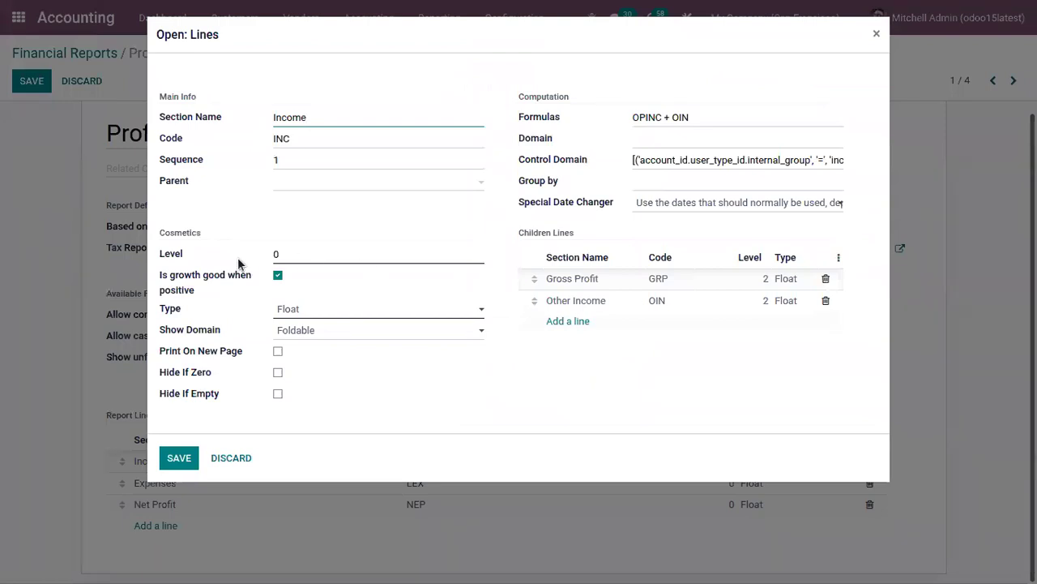
{"action": "left_click", "coordinate": [302, 312]}
{"action": "left_click", "coordinate": [261, 306]}
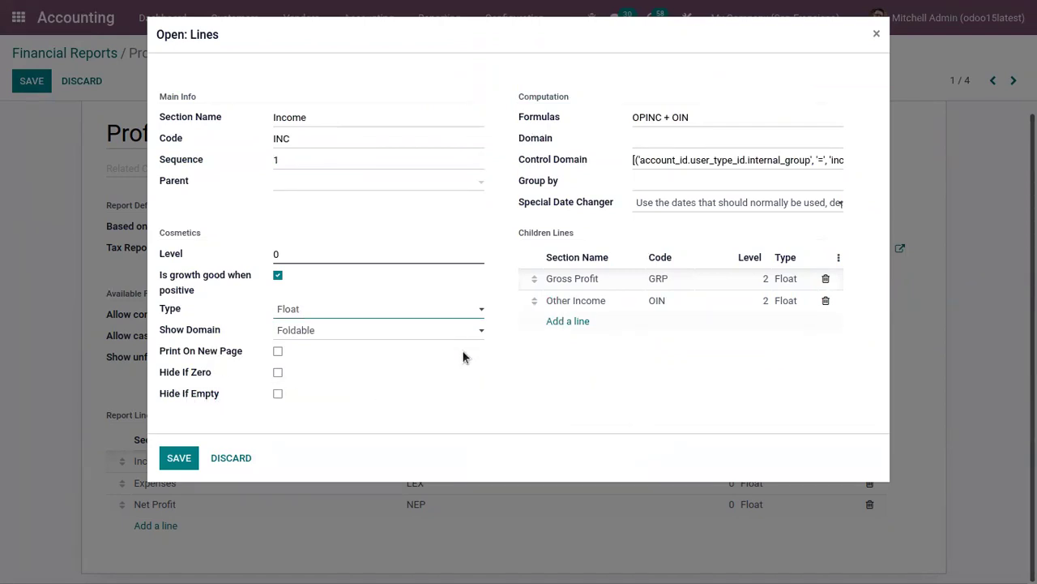
{"action": "left_click", "coordinate": [232, 458]}
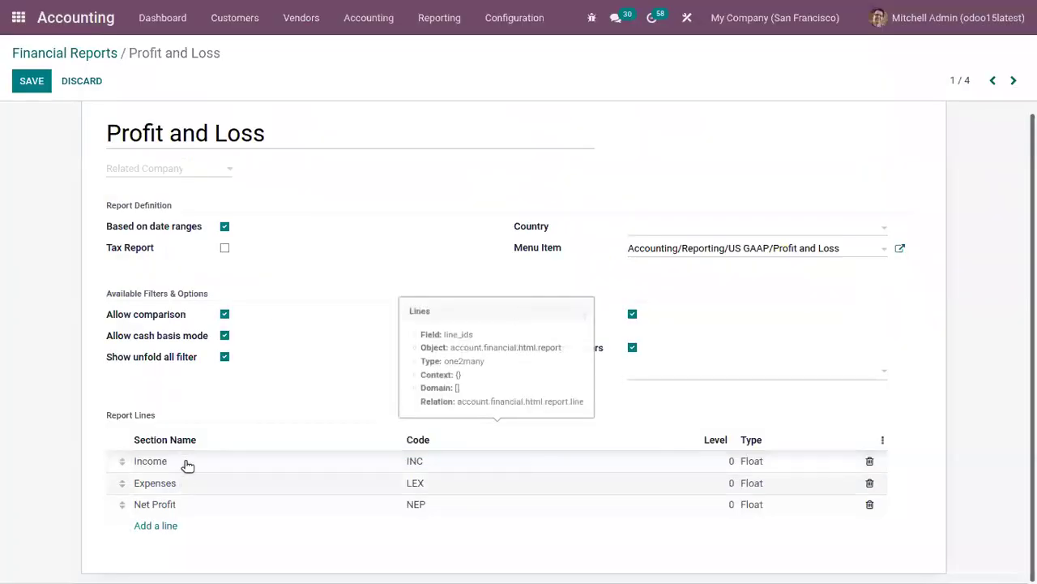
Set the Income report line's sequence to 2 and save the line
{"action": "left_click", "coordinate": [185, 464]}
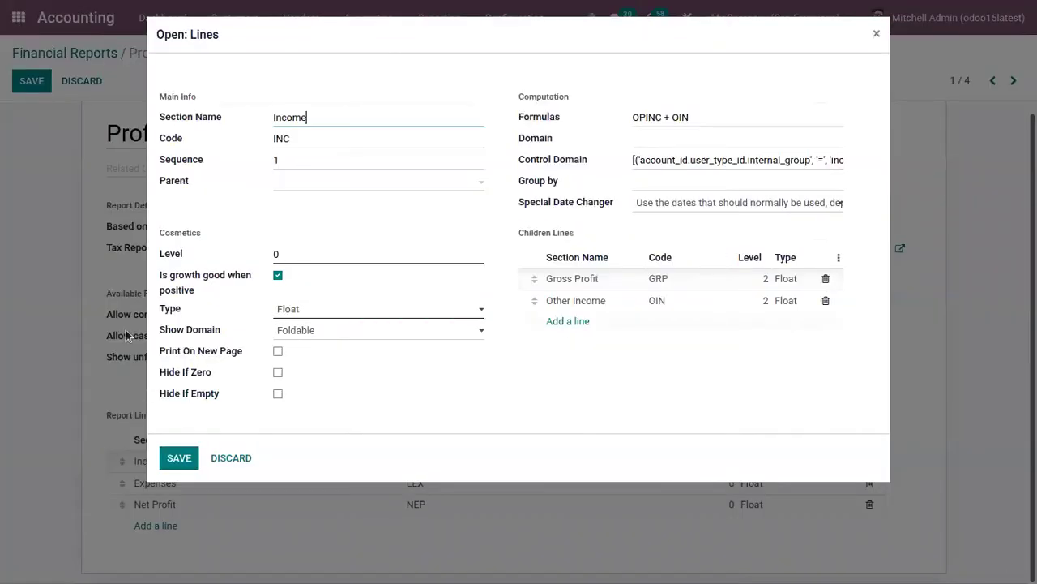
{"action": "left_click", "coordinate": [286, 159]}
{"action": "key", "text": "BackSpace"}
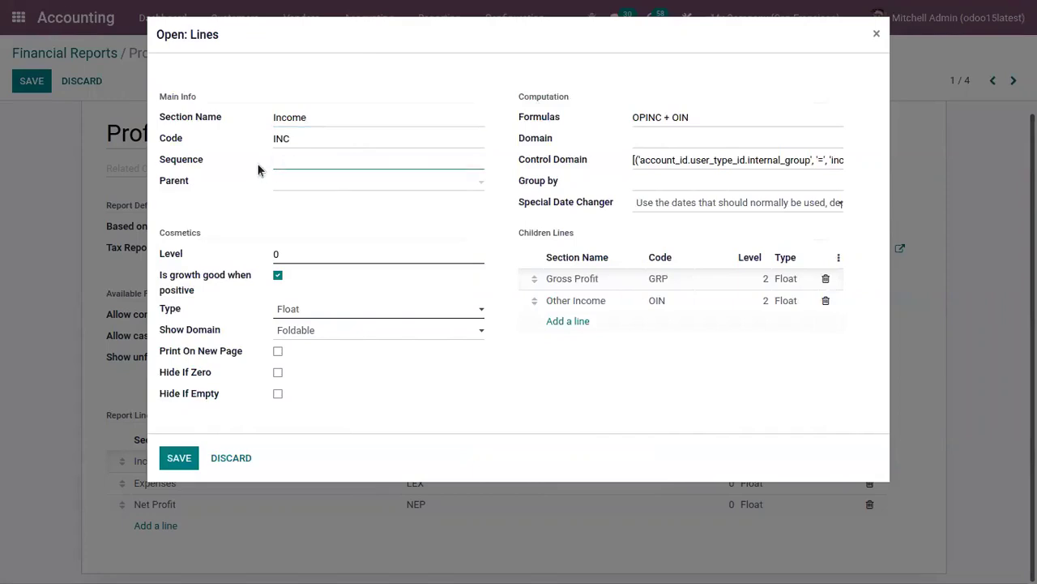
{"action": "type", "text": "2"}
{"action": "left_click", "coordinate": [177, 457]}
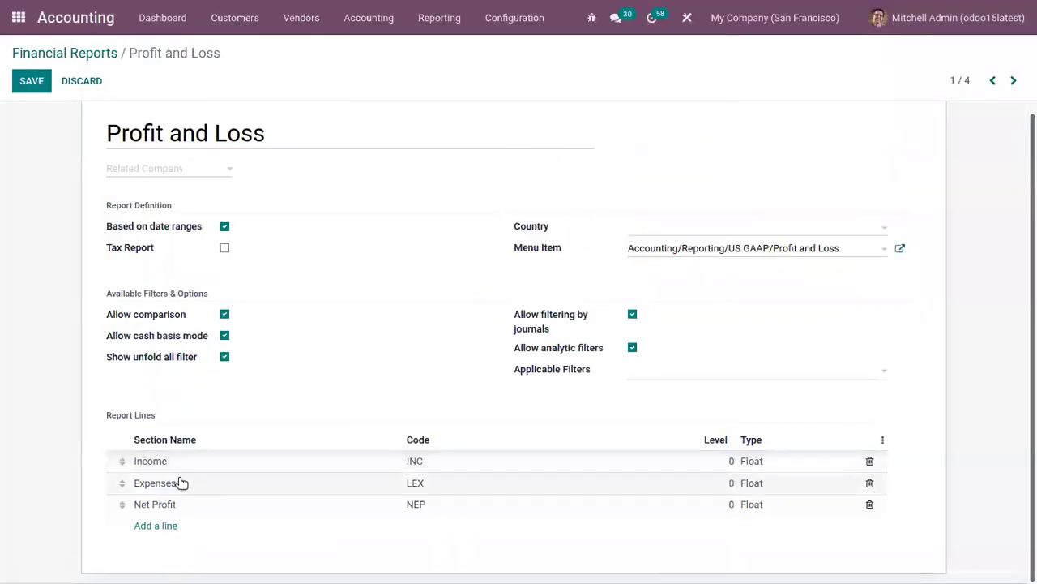
Set the Expenses report line's sequence to 1 and save the line
{"action": "left_click", "coordinate": [186, 482]}
{"action": "left_click", "coordinate": [280, 162]}
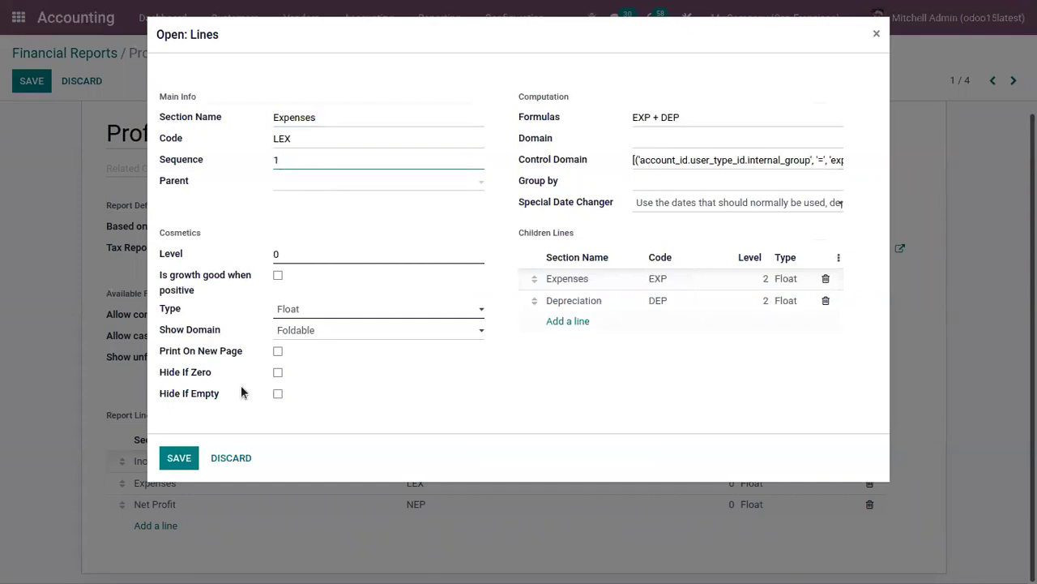
{"action": "left_click", "coordinate": [186, 457]}
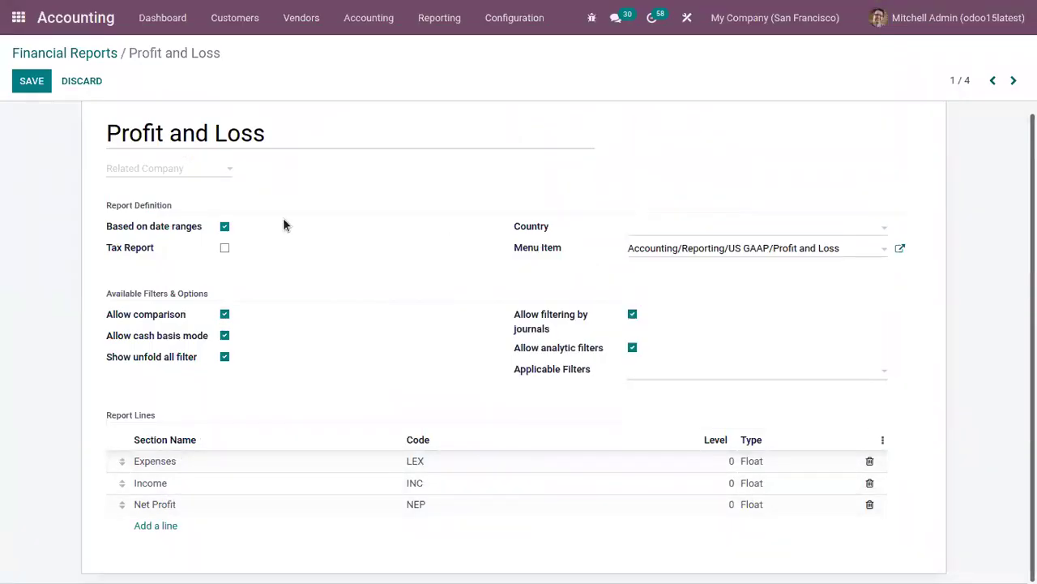
Check the report's Country and Menu Item fields against the location of Profit and Loss among the accounting reports
{"action": "left_click", "coordinate": [657, 233]}
{"action": "left_click", "coordinate": [590, 229]}
{"action": "mouse_move", "coordinate": [541, 246]}
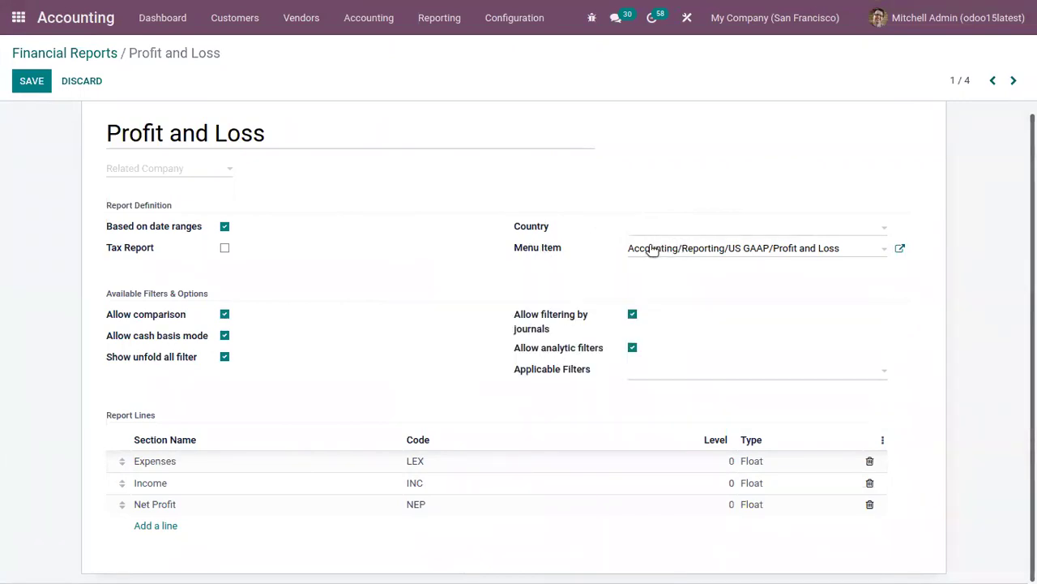
{"action": "left_click", "coordinate": [441, 20]}
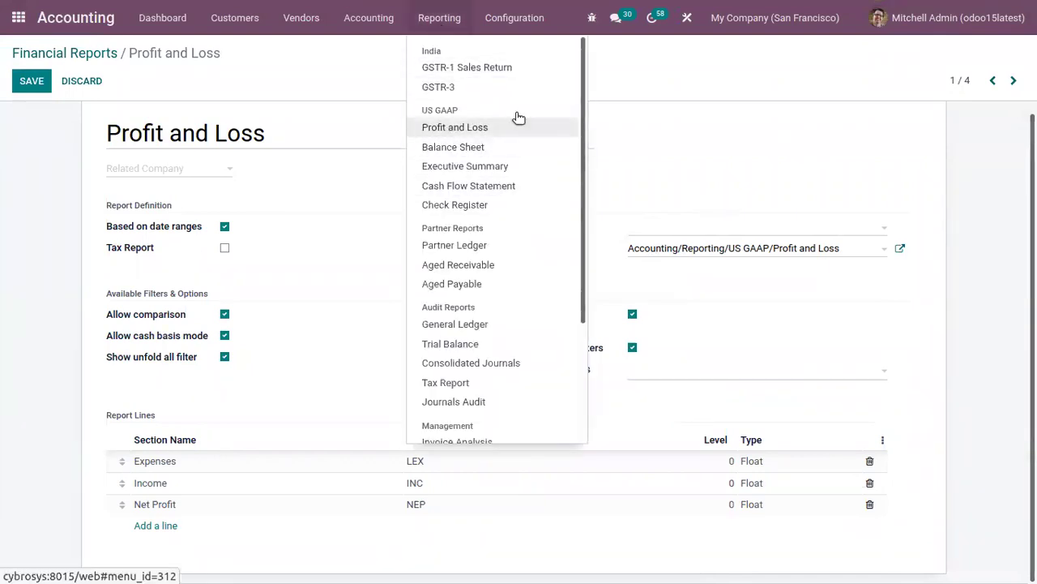
{"action": "left_click", "coordinate": [745, 172]}
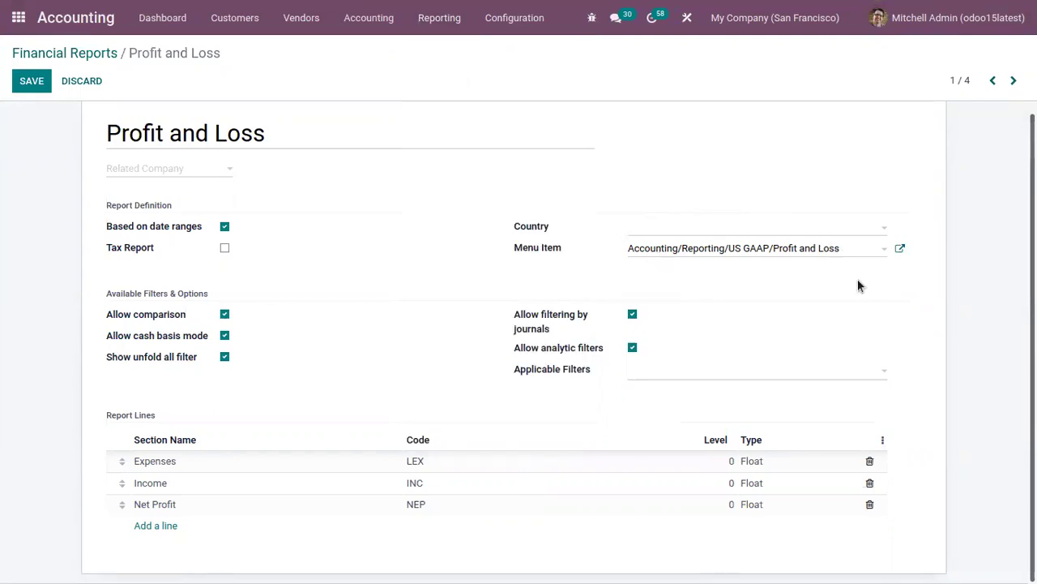
Review the Profit and Loss menu item's details and the report's Related Company choices, leaving both unchanged
{"action": "left_click", "coordinate": [898, 249]}
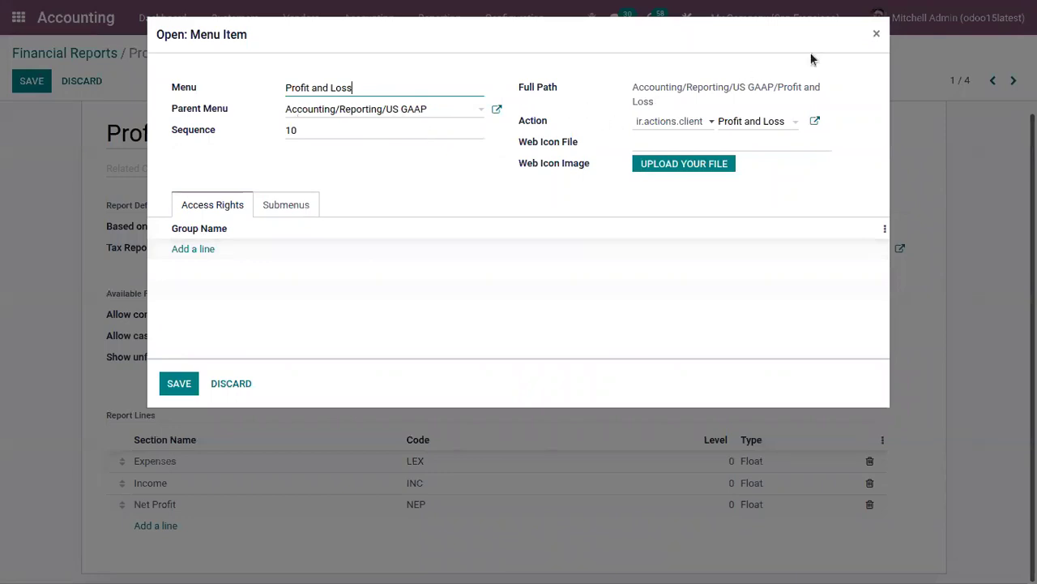
{"action": "left_click", "coordinate": [876, 35]}
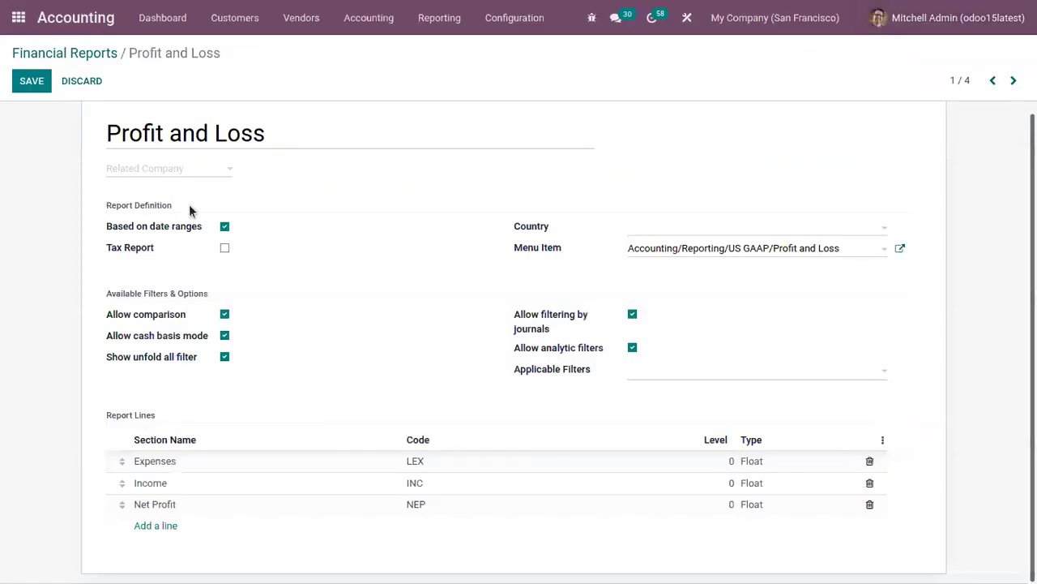
{"action": "left_click", "coordinate": [199, 169]}
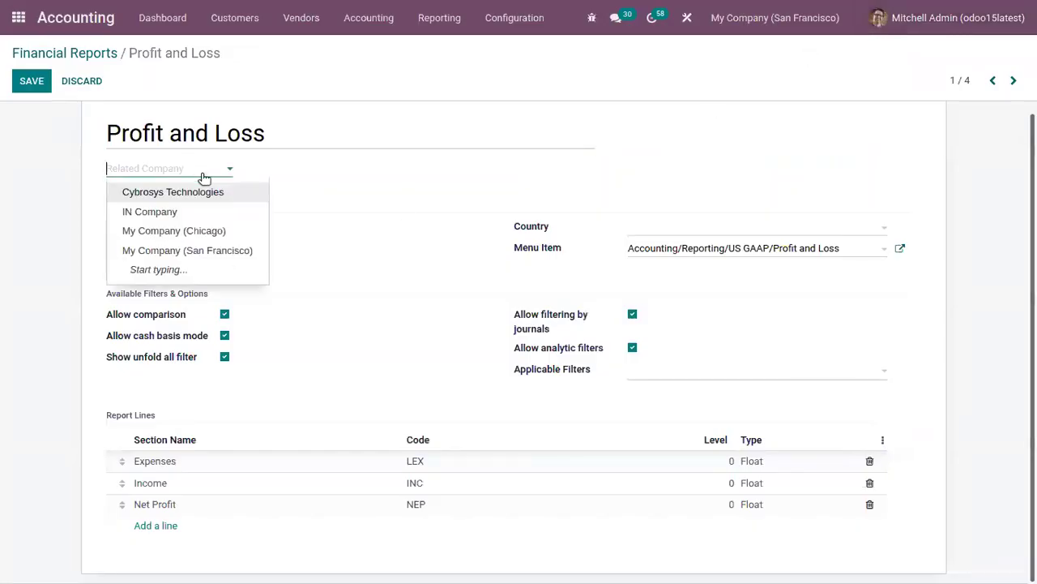
{"action": "left_click", "coordinate": [309, 178]}
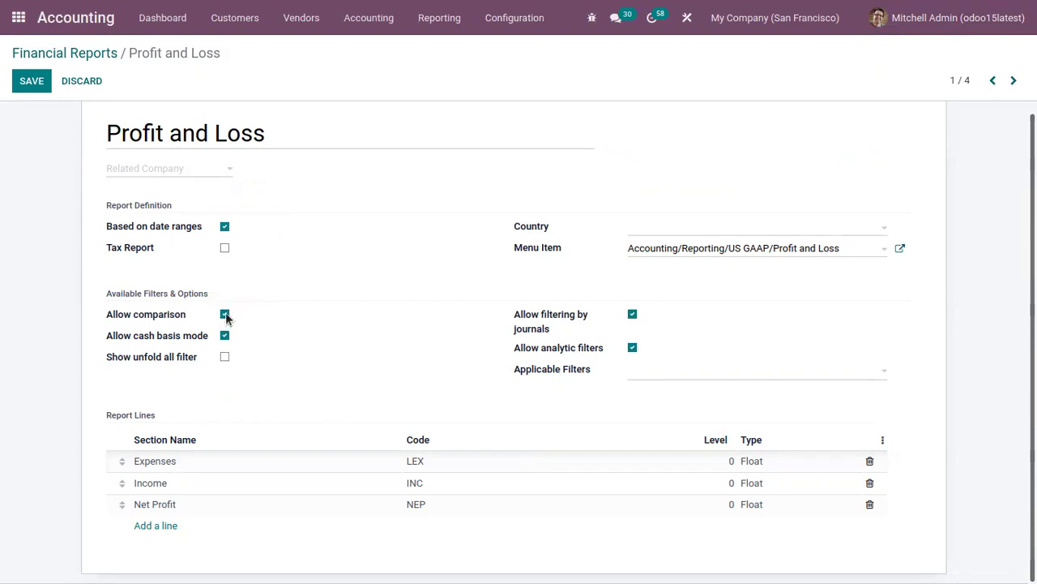
Disable Allow comparison and Show unfold all filter for the Profit and Loss report and save it
{"action": "left_click", "coordinate": [225, 315]}
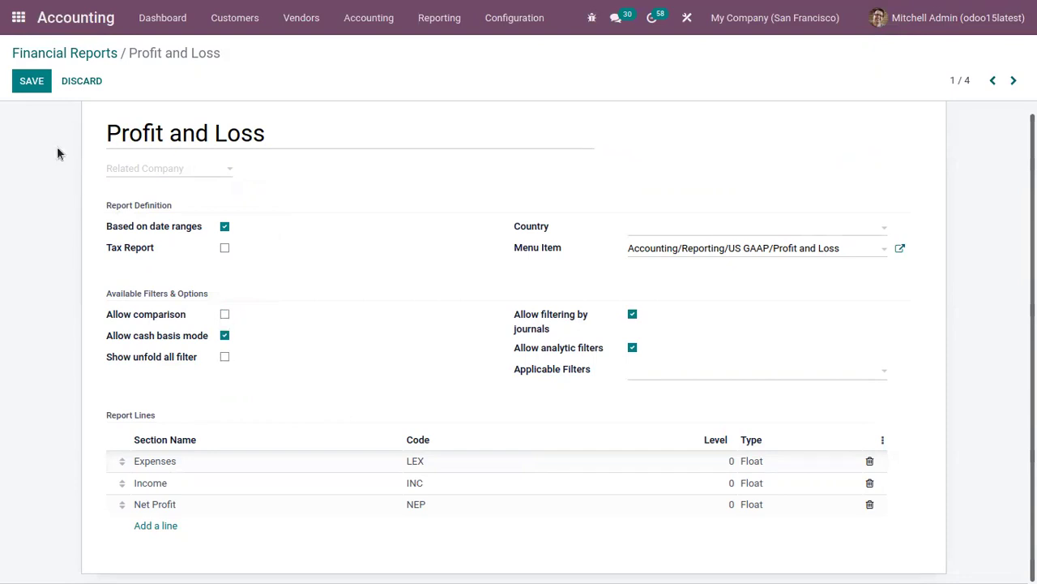
{"action": "left_click", "coordinate": [30, 84]}
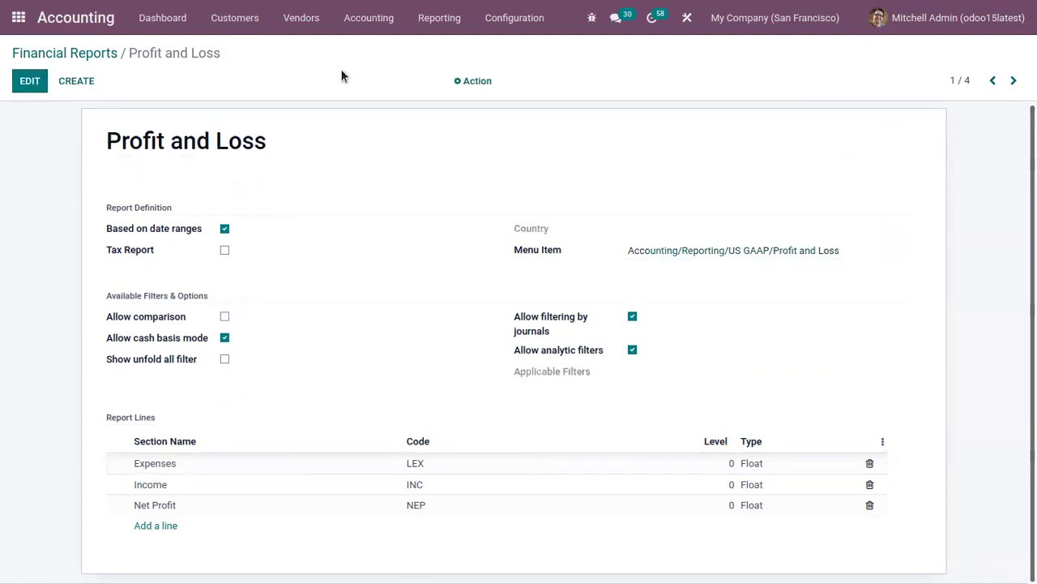
Open the Profit and Loss report to check its available filter options and the unfolding of the Operating Income line
{"action": "left_click", "coordinate": [446, 19]}
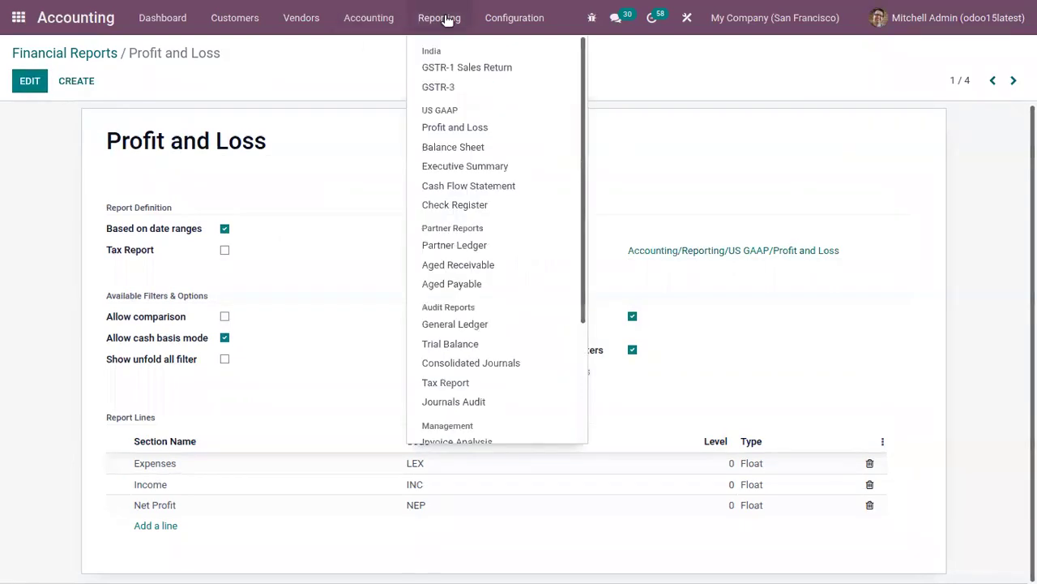
{"action": "left_click", "coordinate": [468, 125]}
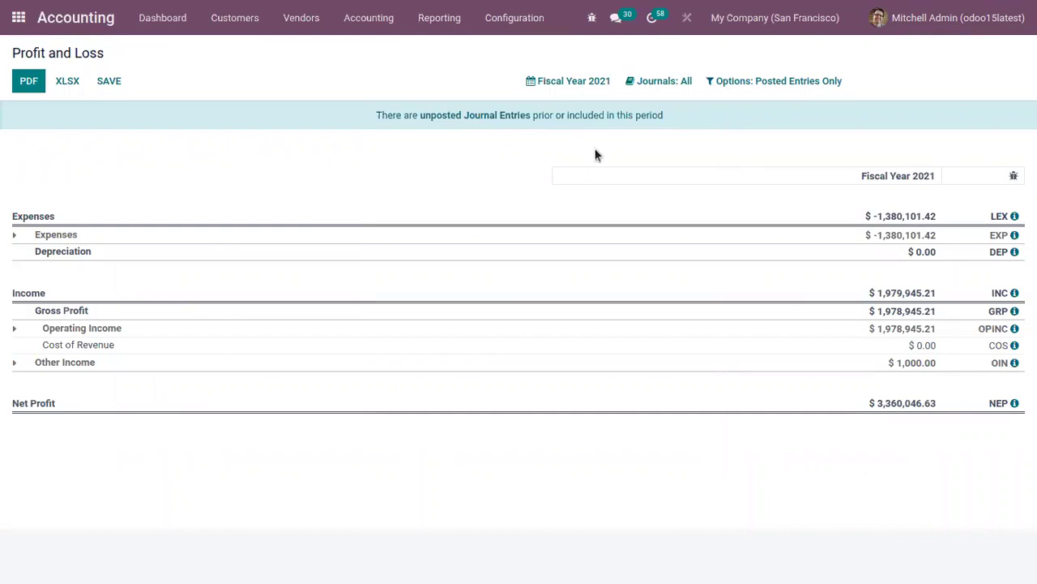
{"action": "left_click", "coordinate": [742, 82]}
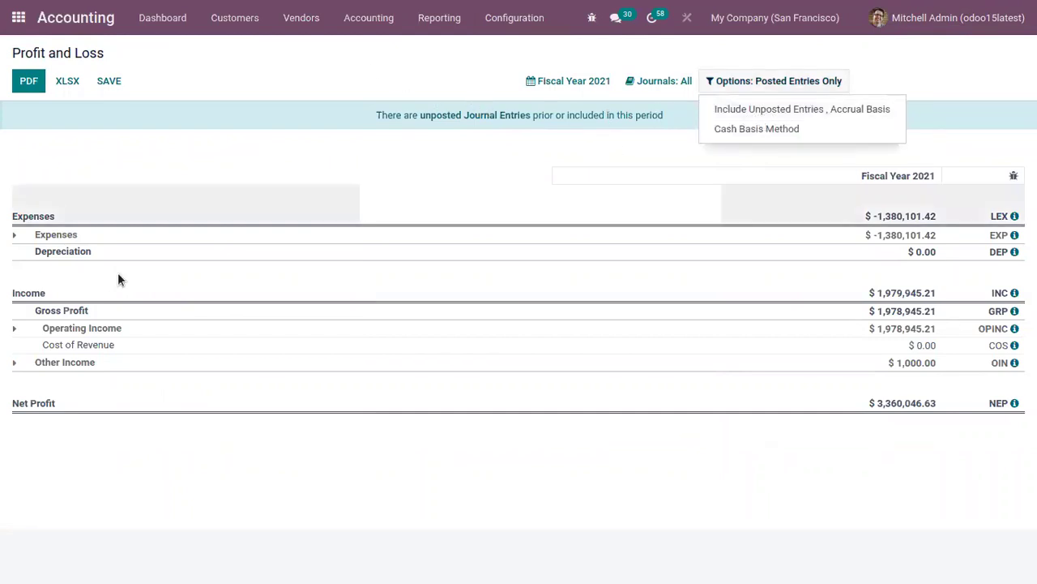
{"action": "left_click", "coordinate": [657, 57]}
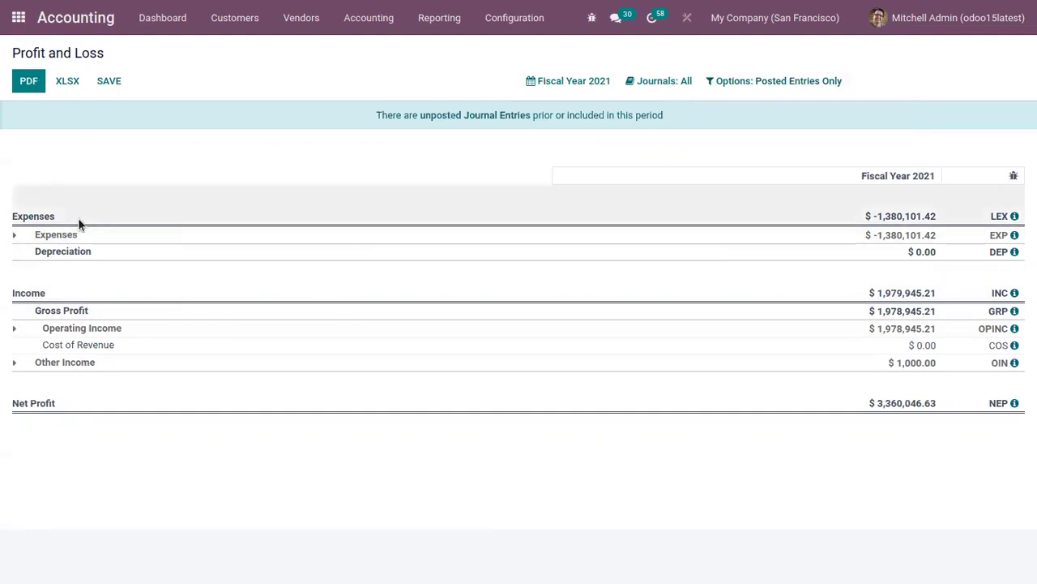
{"action": "left_click", "coordinate": [14, 329]}
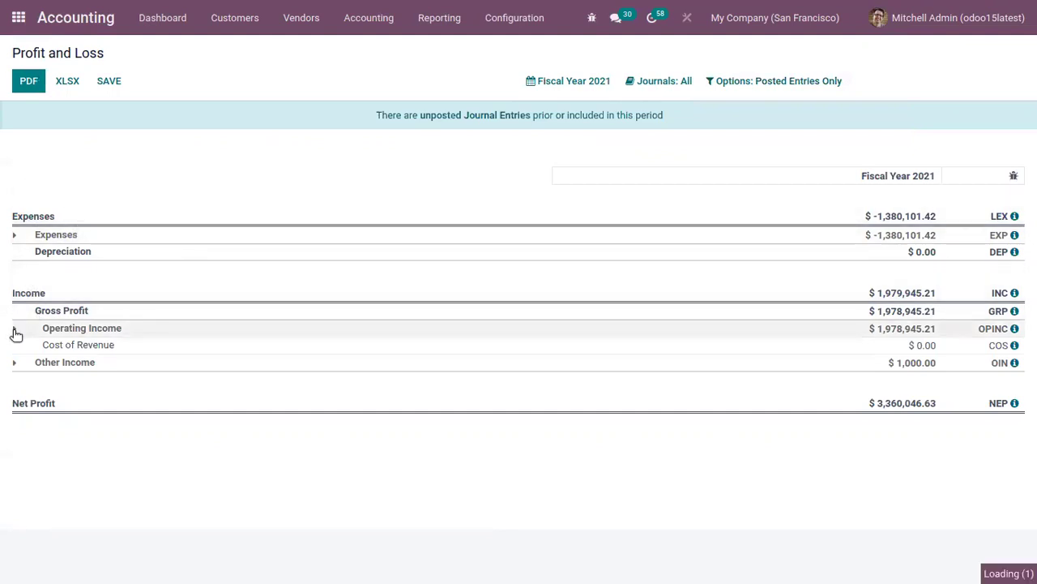
{"action": "left_click", "coordinate": [15, 329]}
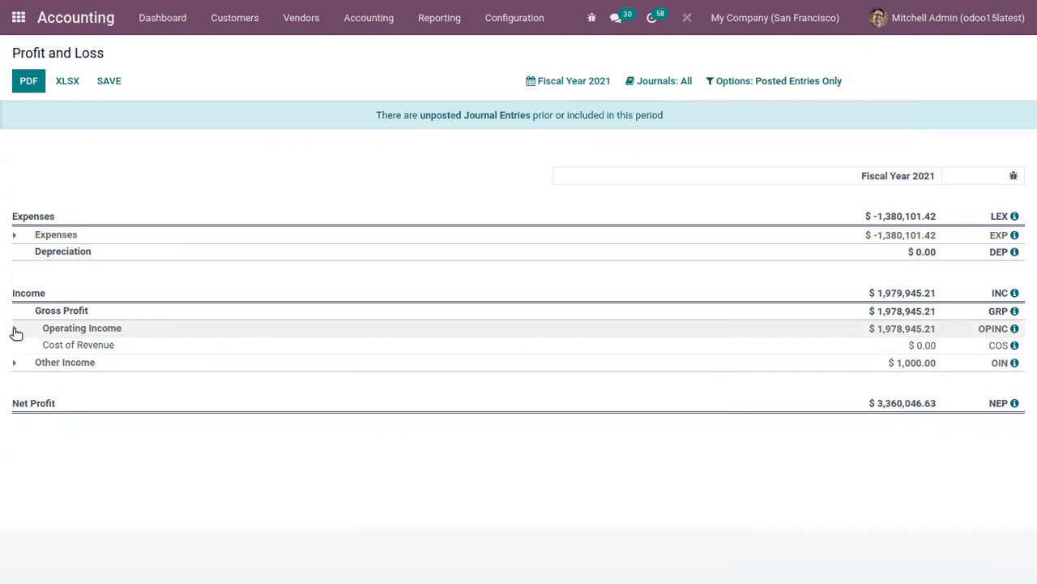